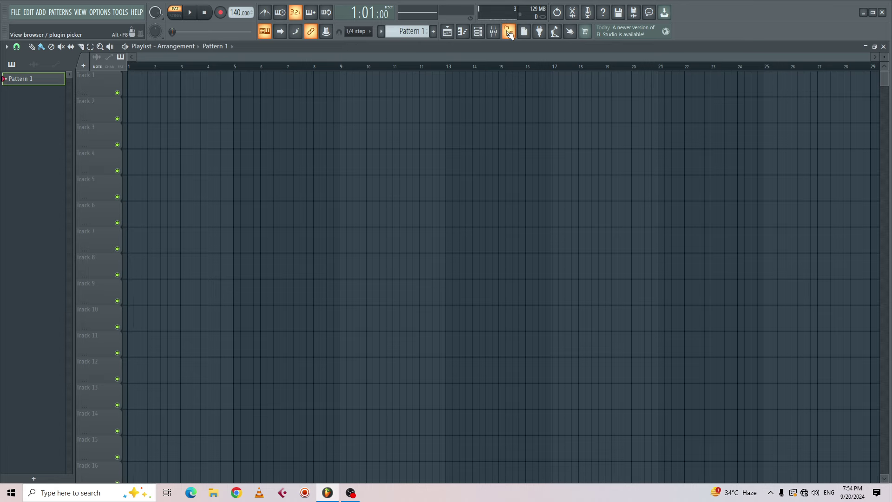
Step: Show the sample browser and audition the Kick (1), Kick (2) and Kick (3) samples
left_click(509, 31)
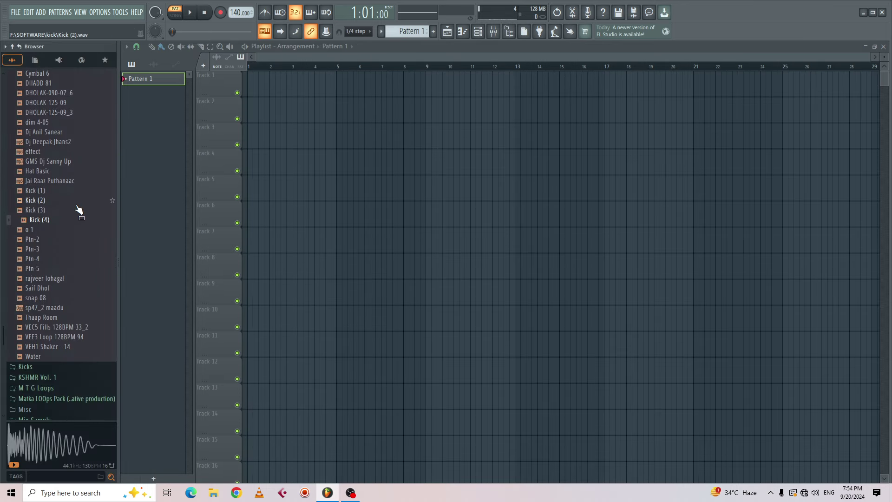
left_click(36, 192)
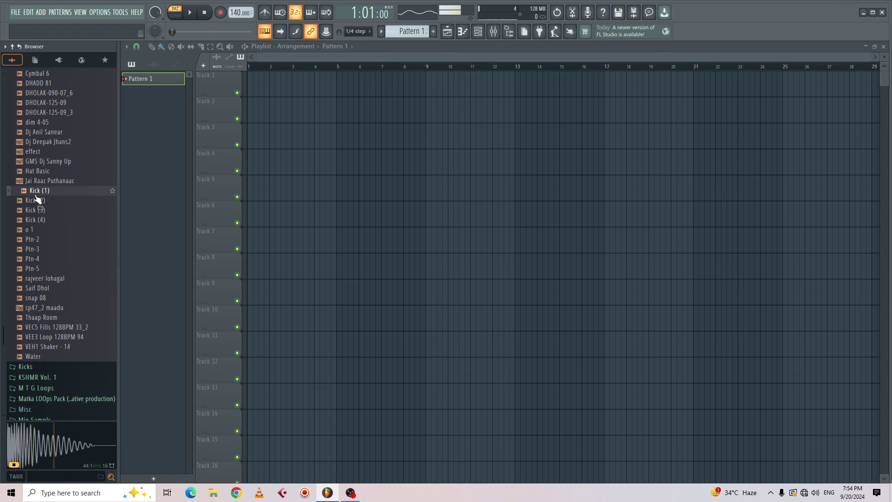
left_click(37, 203)
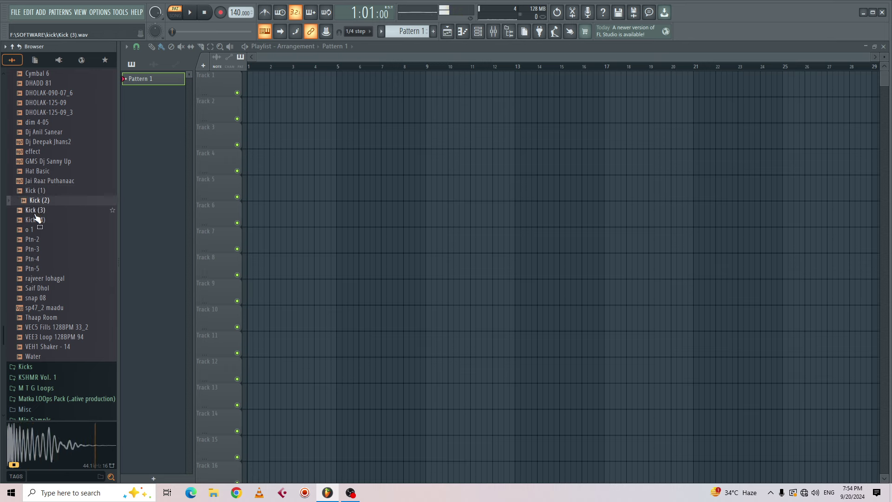
left_click(37, 210)
Step: Place the Kick (4) sample at the start of Track 1 and inspect its channel settings
left_click_drag(36, 219, 249, 91)
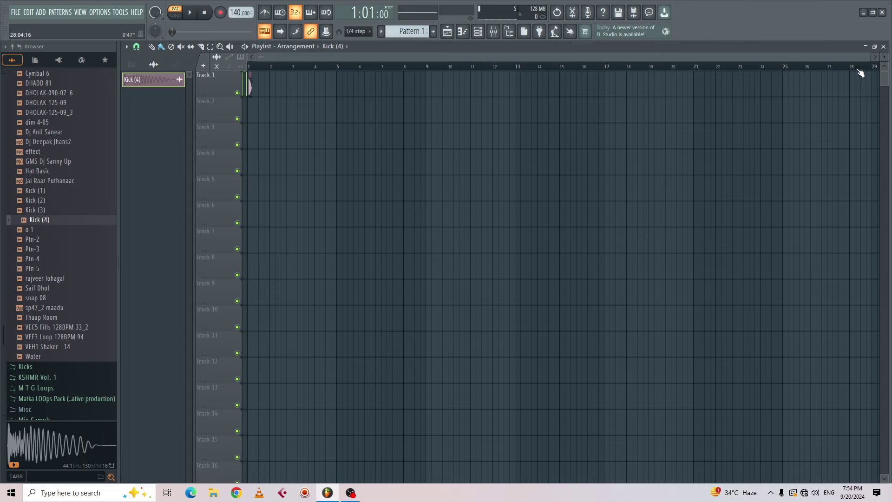
left_click_drag(866, 56, 313, 57)
double_click(260, 89)
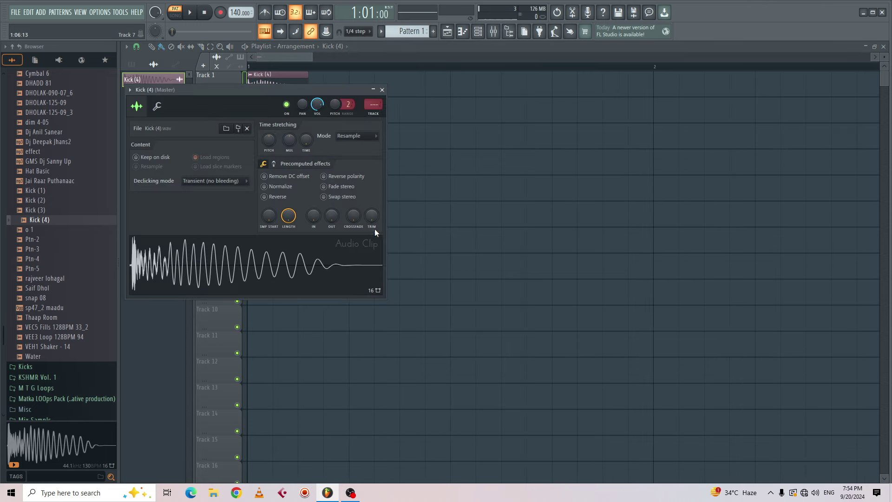
left_click(382, 89)
Step: Replace the clip at the start of Track 1 with the Kick (2) sample and set its channel volume to 74%
left_click_drag(49, 200, 259, 80)
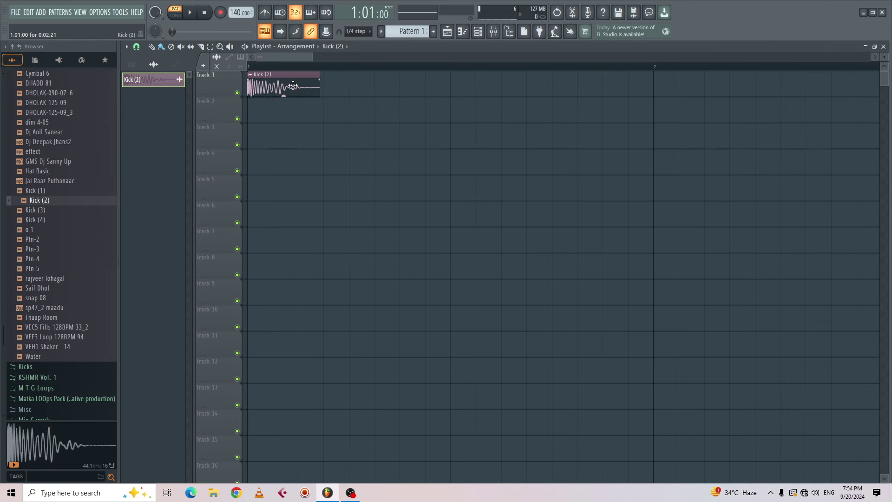
double_click(292, 87)
left_click_drag(324, 106, 325, 108)
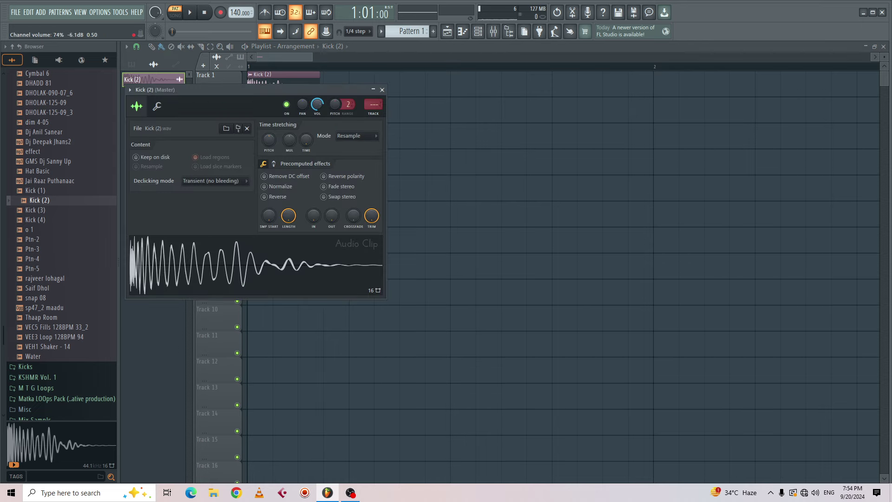
left_click(382, 90)
Step: Add three more Kick (2) clips on Track 1, on beats 2, 3 and 4 of bar 1
left_click(353, 92)
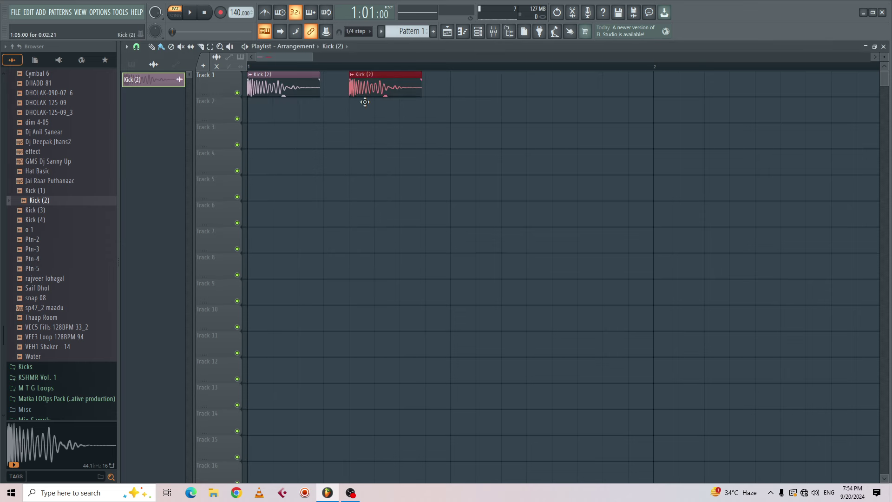
left_click(454, 92)
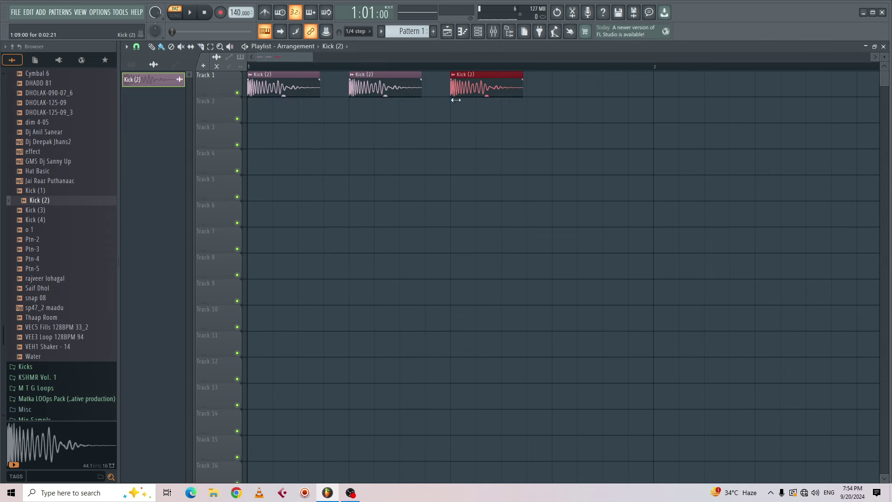
left_click(553, 93)
Step: Select bar 1 with its four kick clips as the playlist's loop range in song mode, and activate the Paint tool
left_click_drag(311, 55, 375, 56)
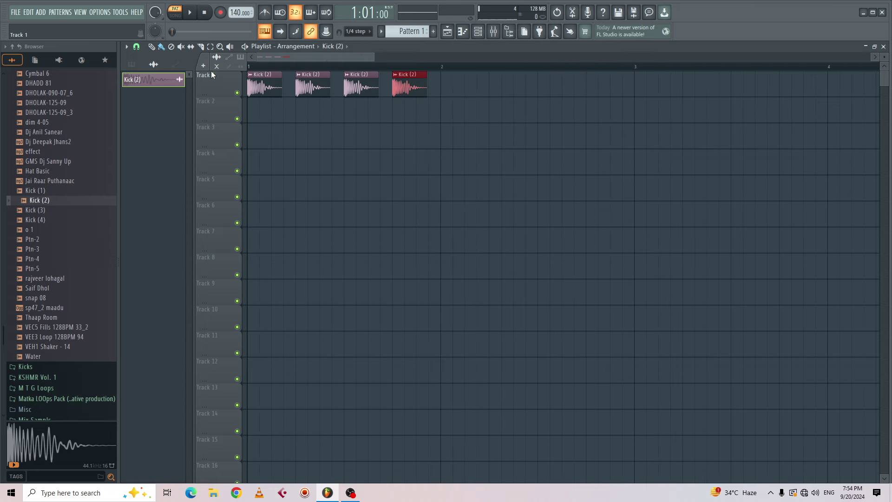
left_click_drag(247, 66, 438, 85)
left_click(162, 47)
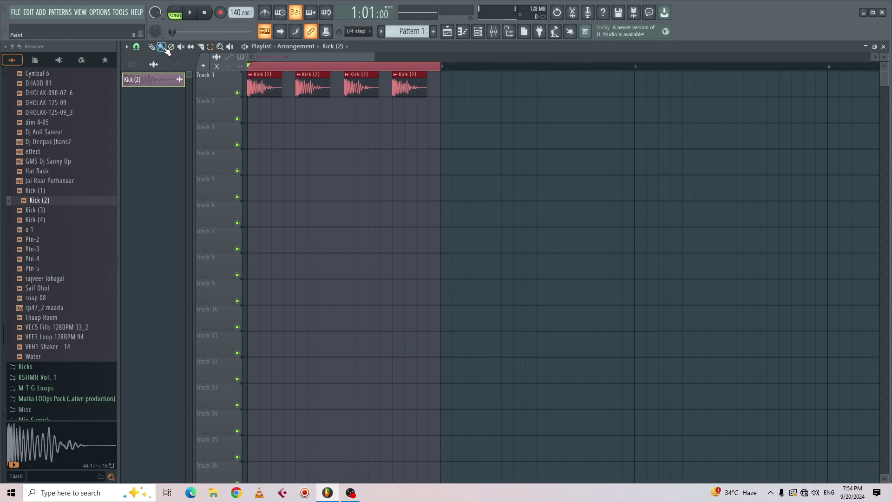
Step: Set the project tempo to 90 BPM and play back the looped kick bar
right_click(236, 12)
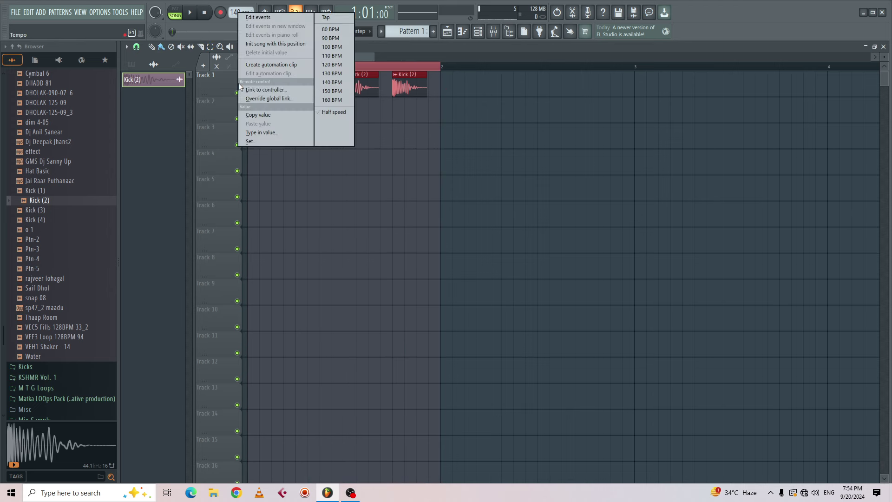
left_click(330, 41)
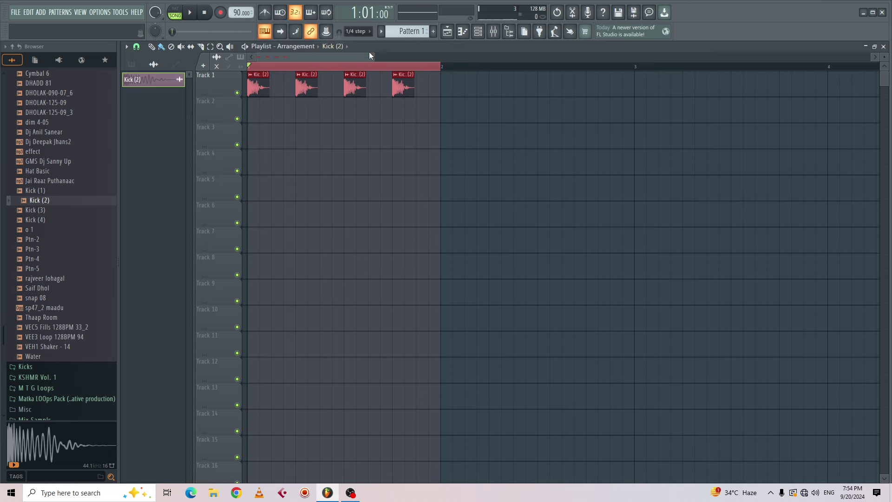
left_click_drag(373, 56, 312, 58)
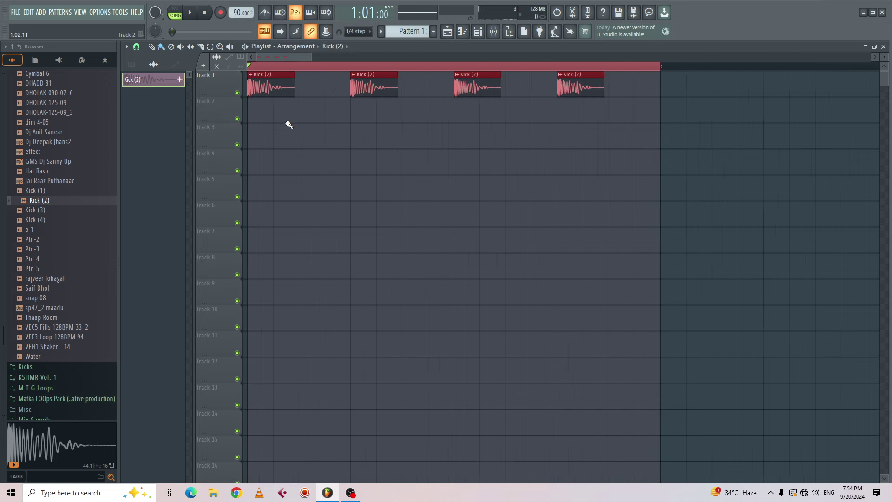
key("space")
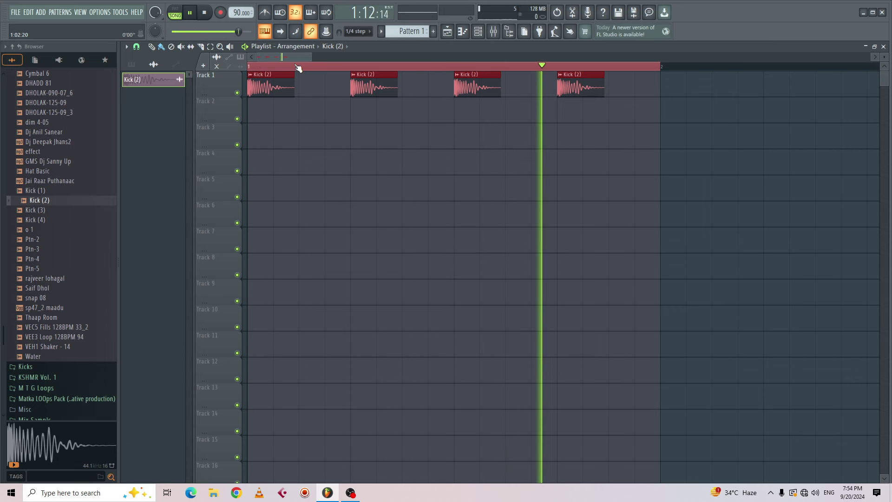
key("space")
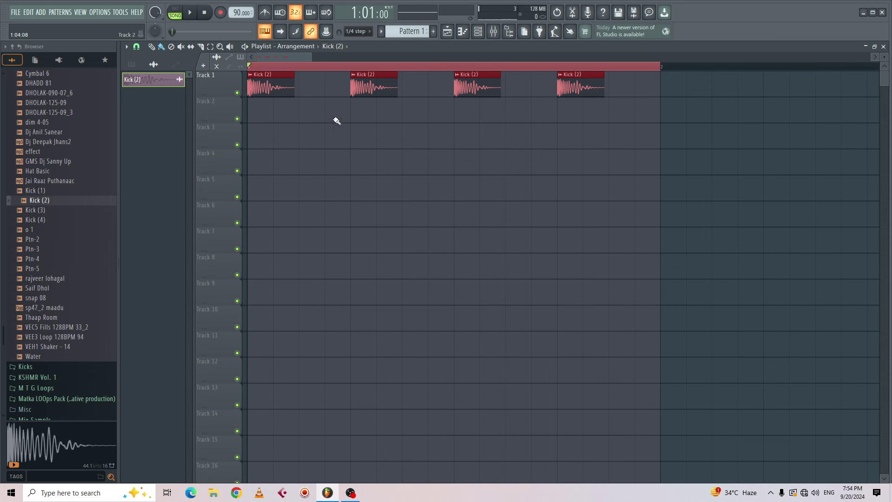
Step: Route the Kick (2) channel to mixer track 1
double_click(378, 88)
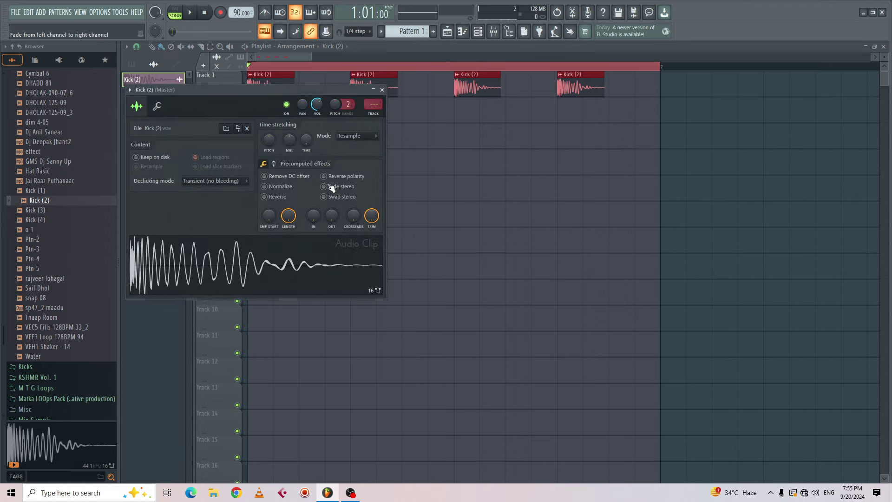
left_click(374, 116)
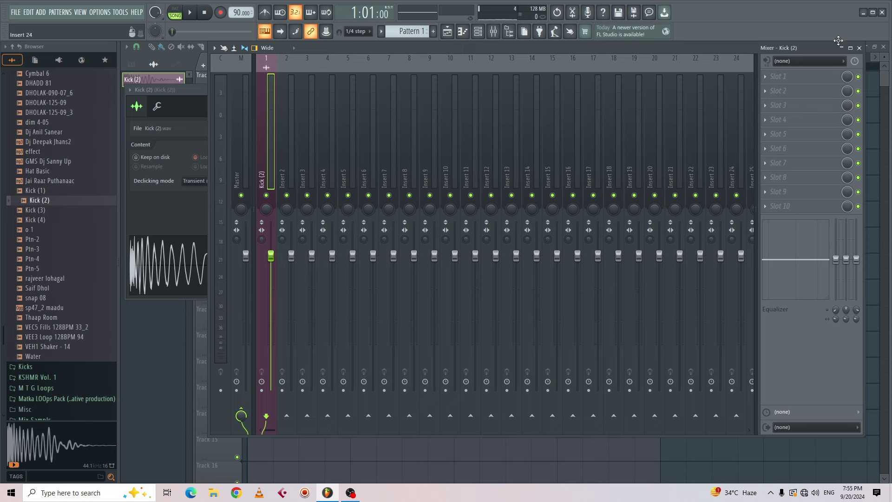
left_click(859, 48)
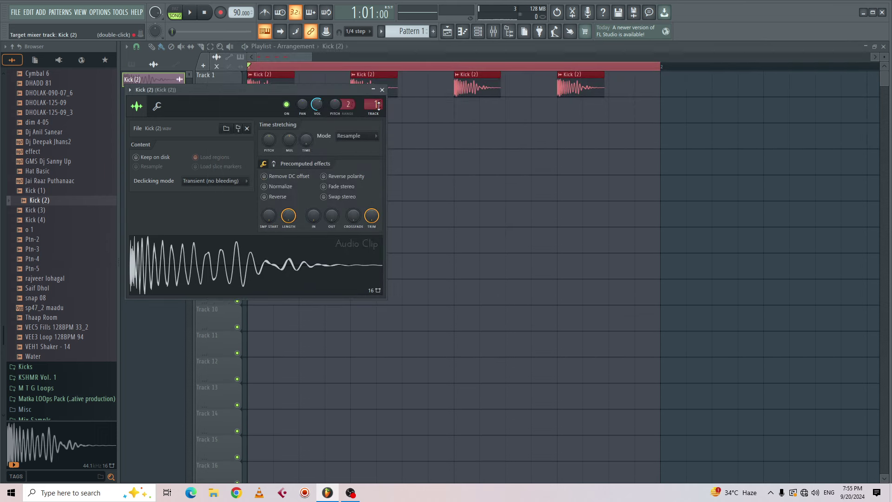
Step: Review the Kick (2) channel's option for routing to a free mixer track and check its track in the mixer
left_click(130, 90)
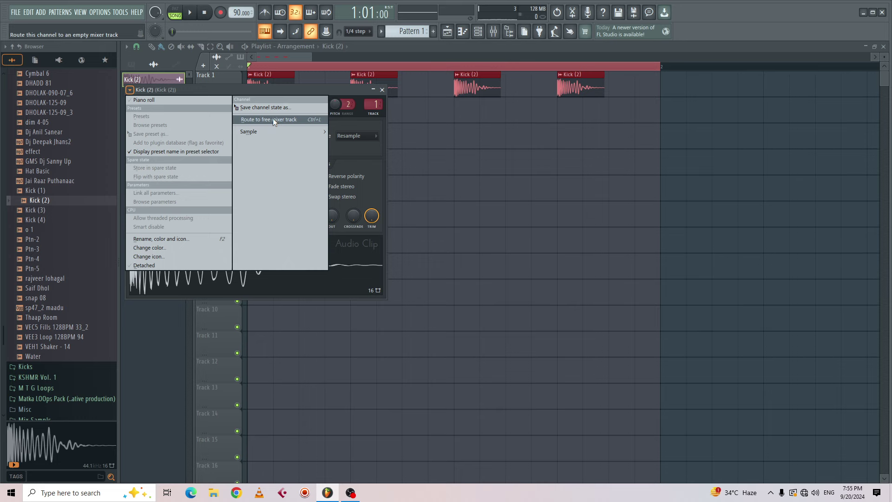
left_click(344, 90)
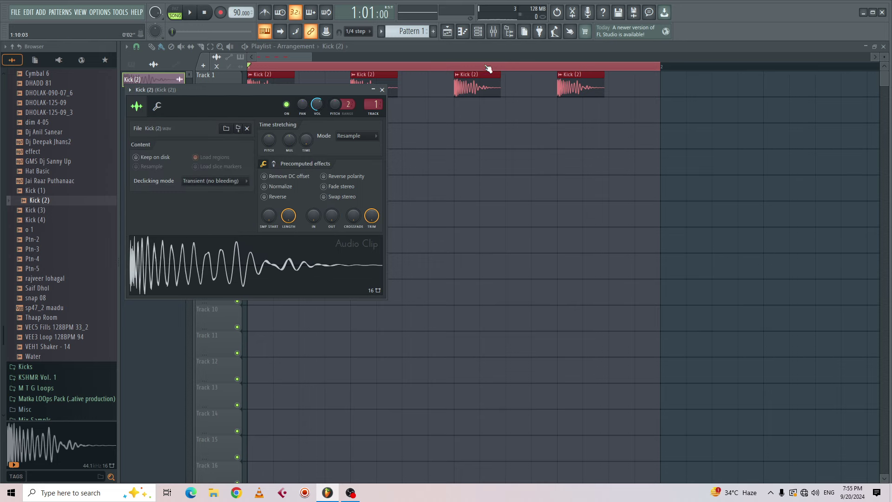
left_click(502, 32)
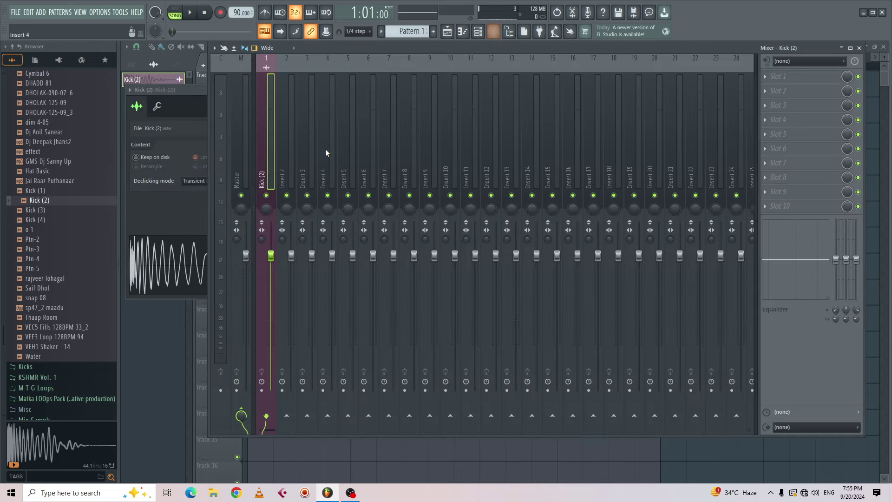
left_click(861, 50)
left_click(382, 90)
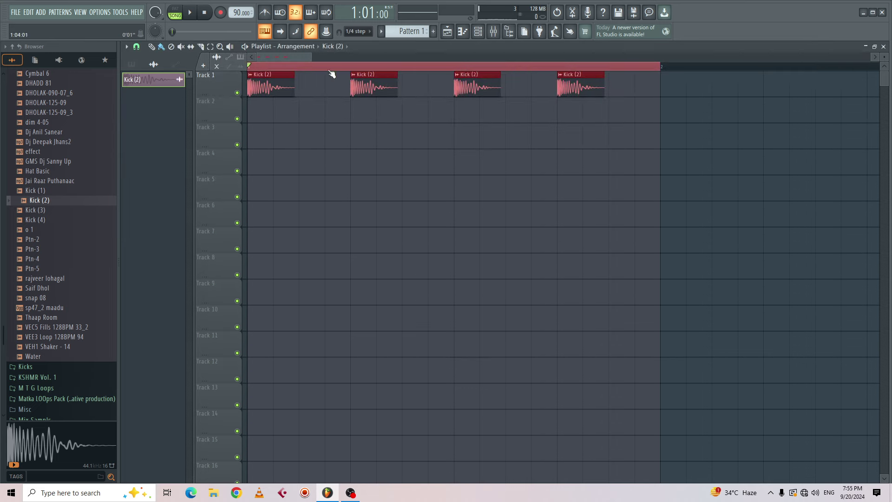
Step: Add a 3x Osc instrument to the channel rack and move its window clear of the first kick clip
left_click(478, 31)
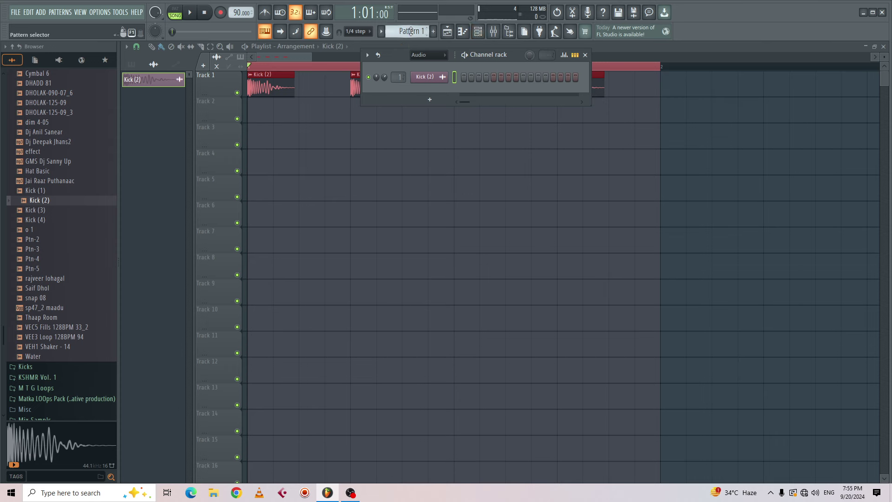
left_click(431, 100)
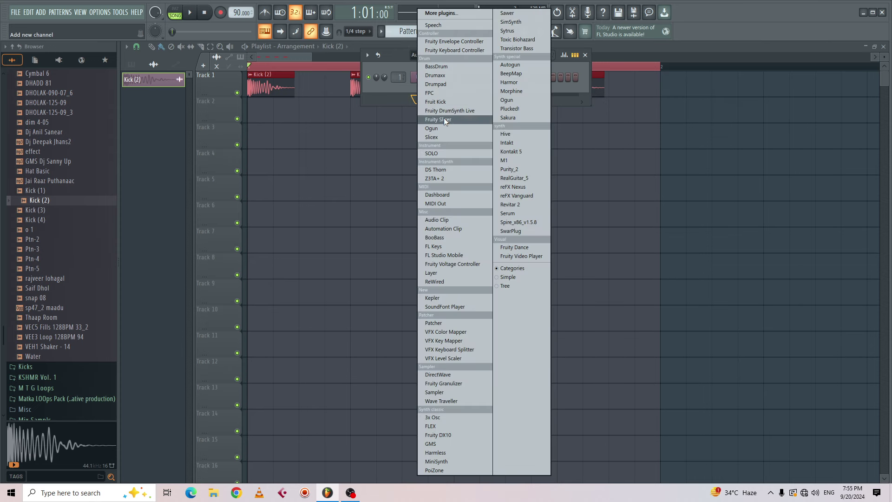
left_click(434, 417)
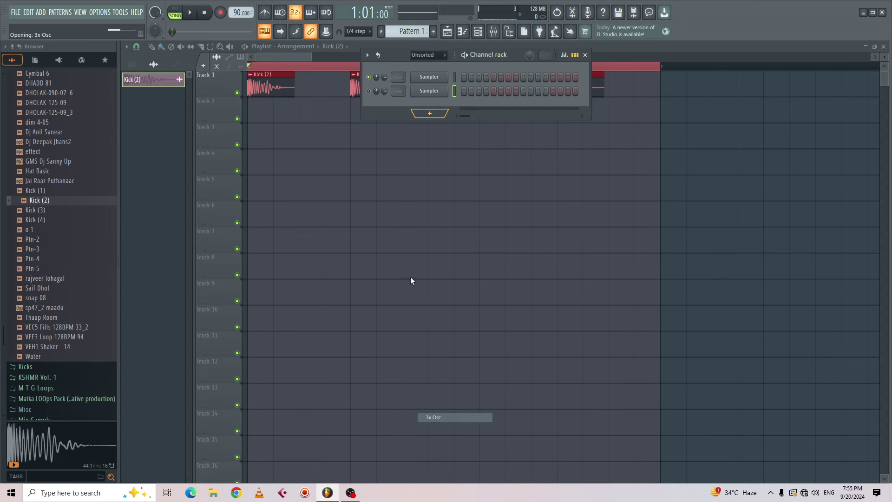
left_click_drag(280, 100, 355, 110)
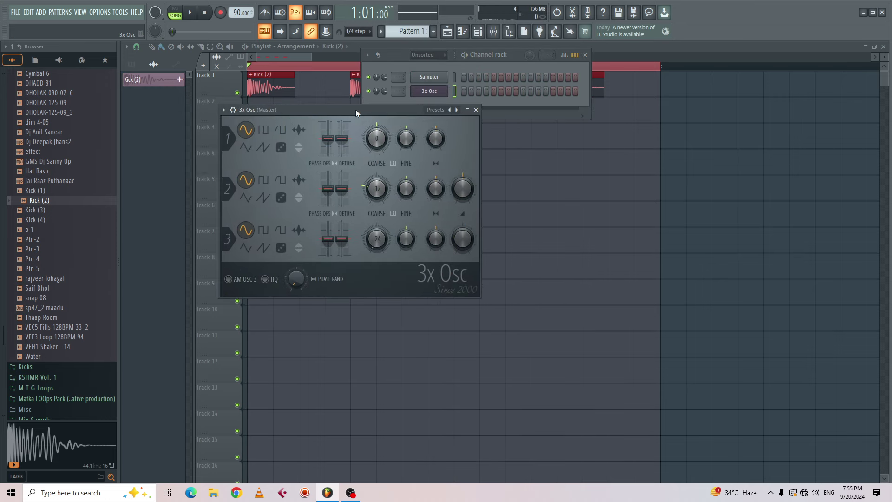
Step: Route the 3x Osc channel to a free mixer track
left_click(224, 110)
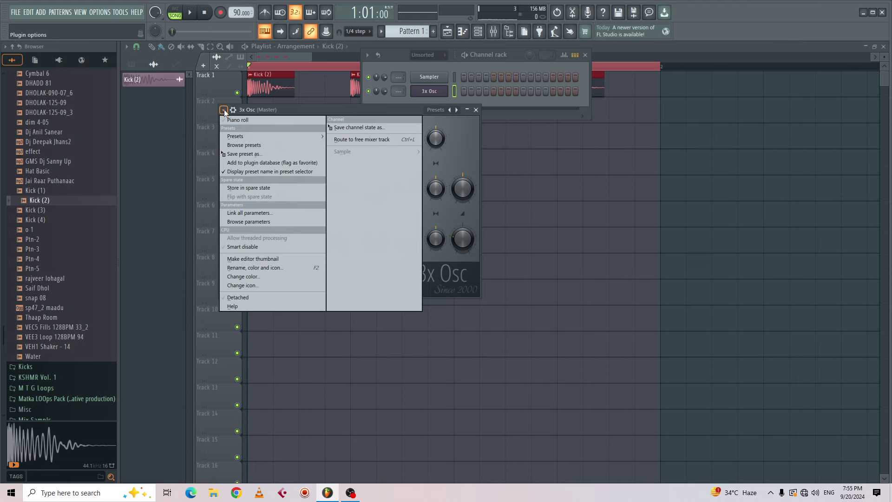
left_click(353, 140)
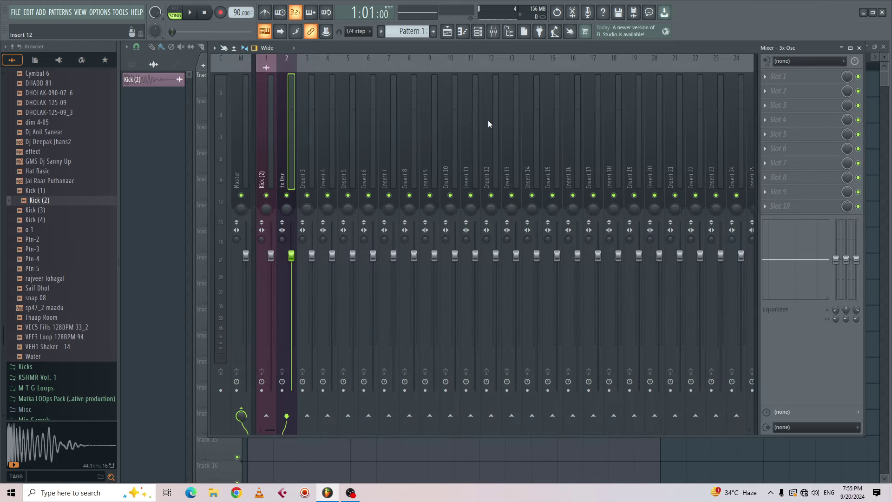
left_click(859, 48)
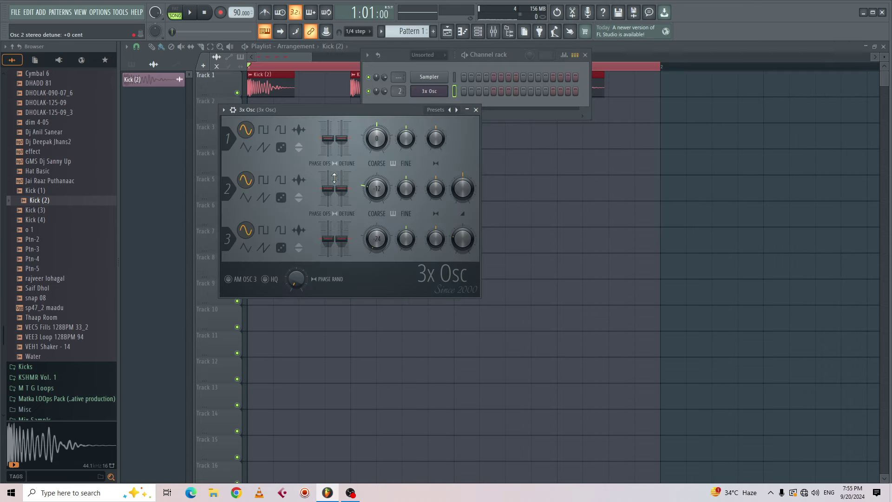
Step: Open the 3x Osc piano roll and audition the C3, G3 and G#2 keys
left_click(225, 110)
left_click(236, 122)
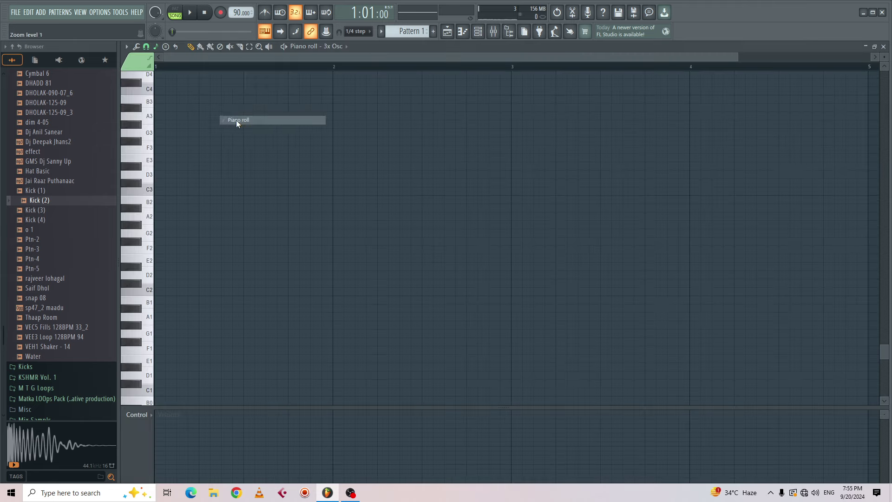
left_click(147, 191)
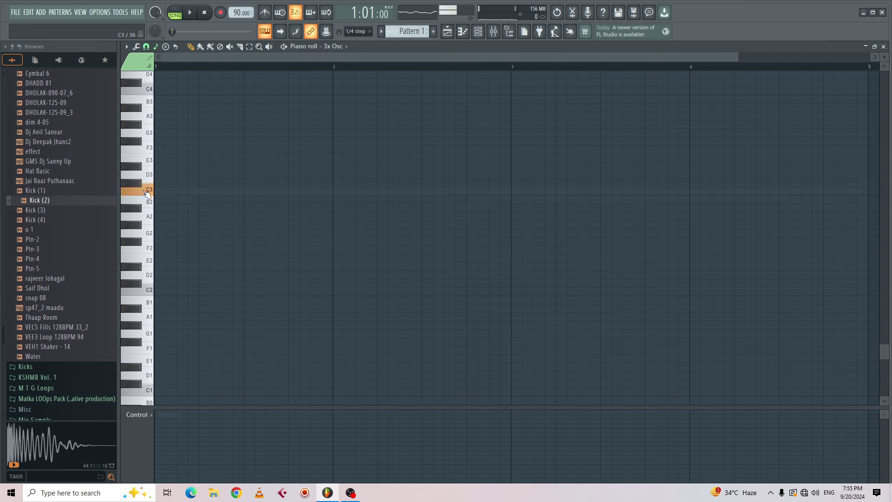
left_click(147, 135)
left_click(140, 226)
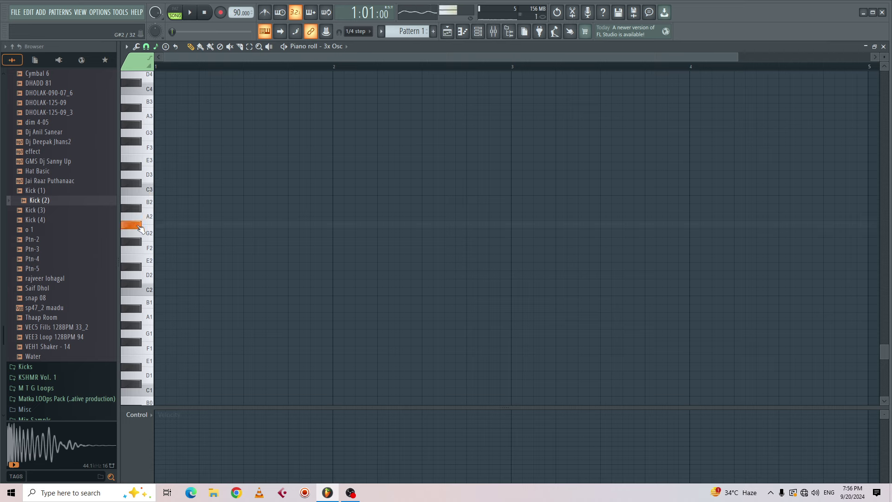
left_click(148, 190)
Step: Draw four C3 notes, each three steps long, on the four beats of bar 1 and close the piano roll
left_click(158, 191)
left_click_drag(177, 191, 188, 191)
left_click(202, 192)
left_click(246, 192)
left_click(291, 192)
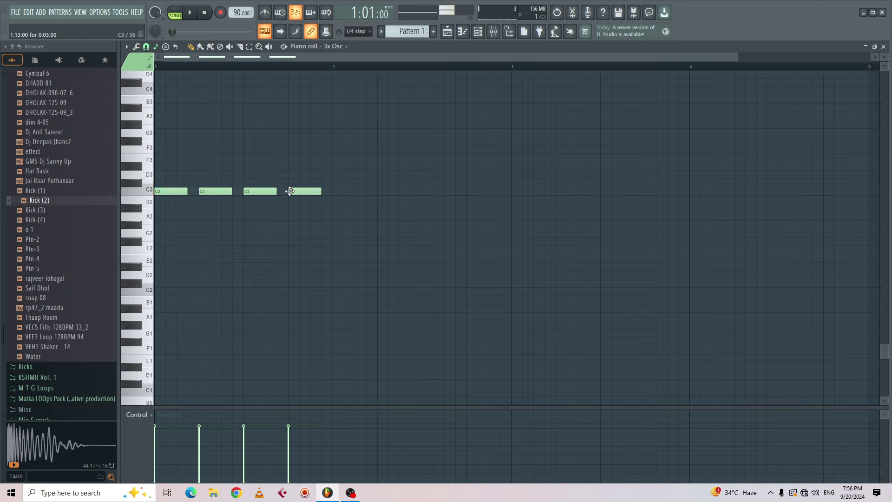
left_click(883, 47)
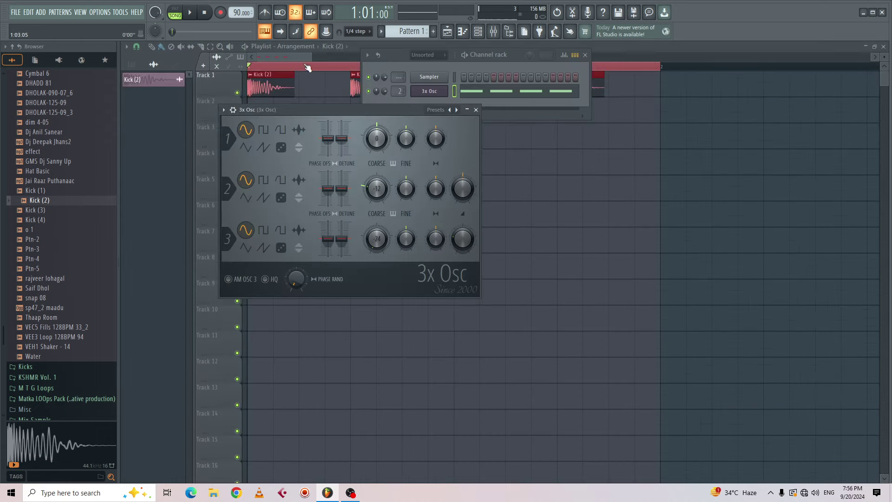
Step: Close the 3x Osc and channel rack windows and place the Pattern 1 clip on Track 2 at bar 1
left_click(284, 67)
mouse_move(255, 116)
left_mouse_down()
mouse_move(502, 117)
mouse_move(300, 119)
left_mouse_up()
right_click(297, 117)
left_click(408, 31)
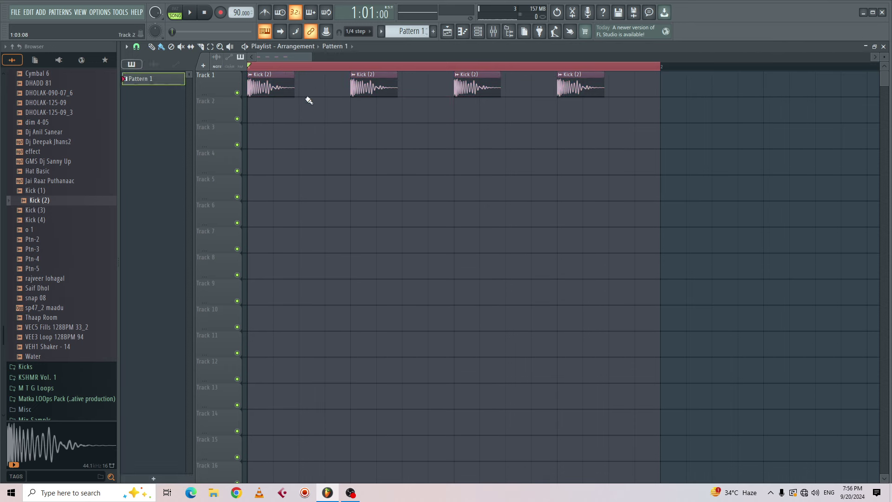
left_click(255, 116)
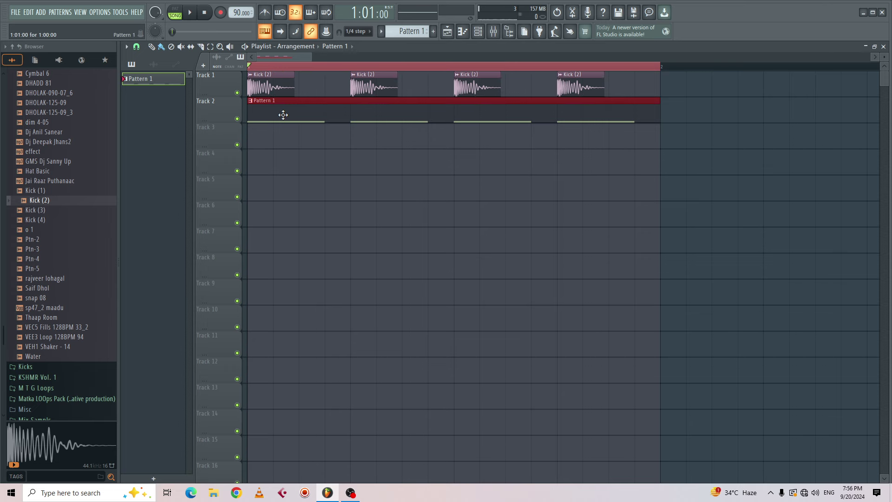
Step: Play the one-bar loop to hear the kicks together with the 3x Osc pattern
scroll(307, 58, "down", 3)
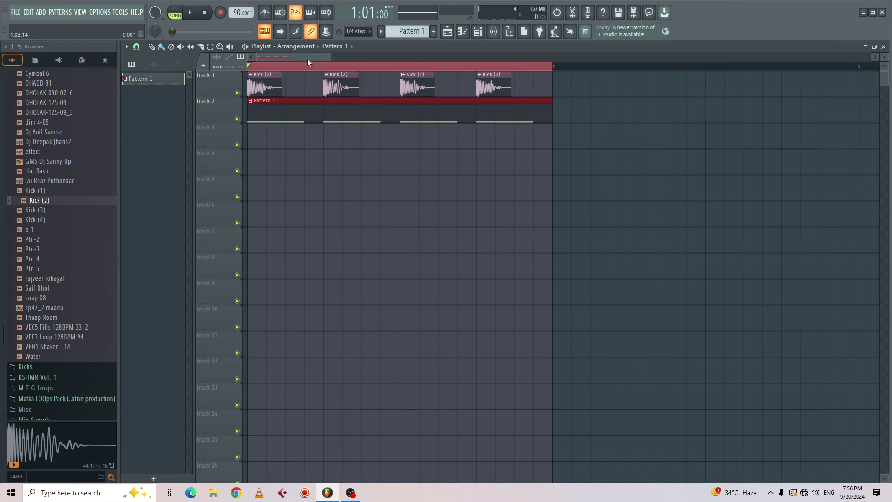
key("space")
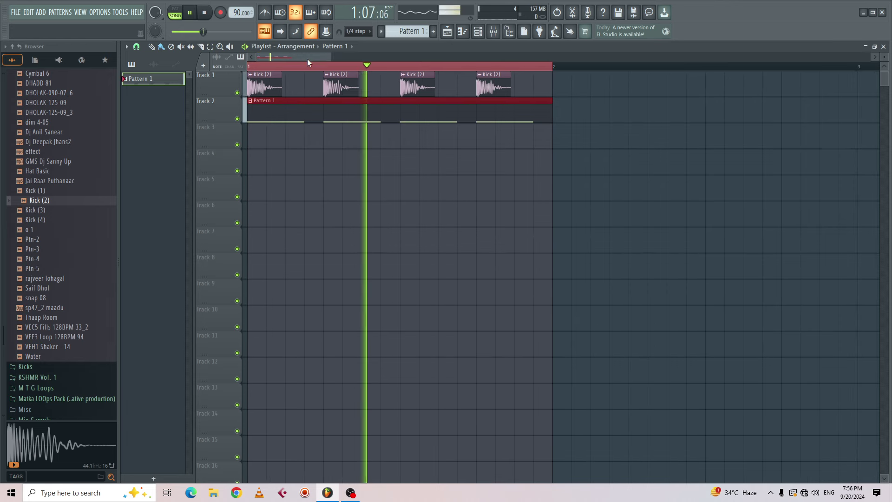
key("space")
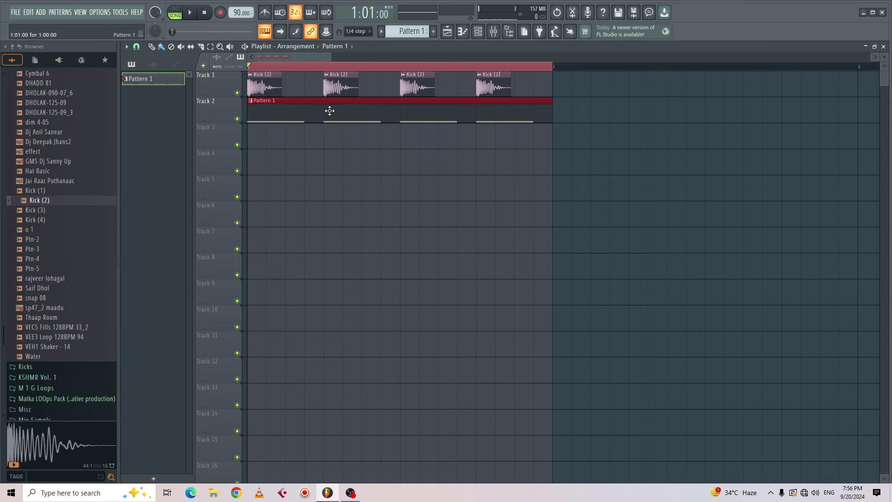
Step: Solo the kick track and the Pattern 1 track in turn, unmute all tracks and play the loop again
right_click(237, 93)
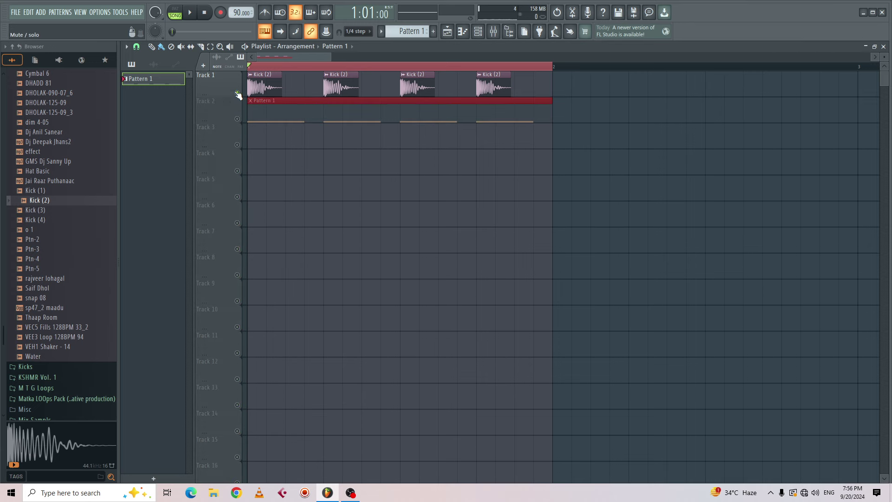
right_click(237, 119)
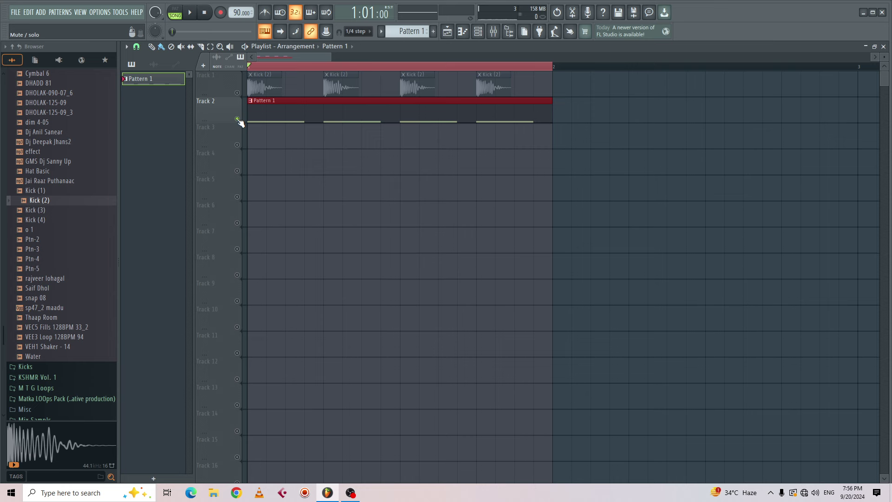
right_click(237, 119)
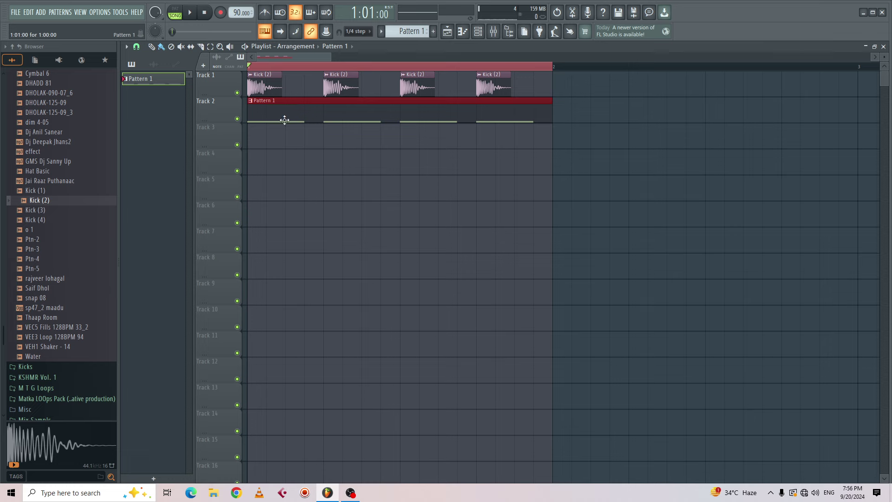
key("space")
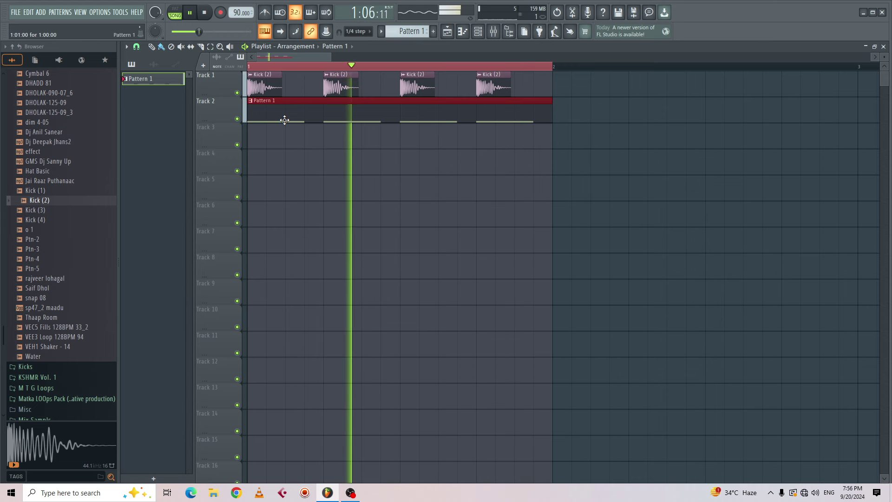
key("space")
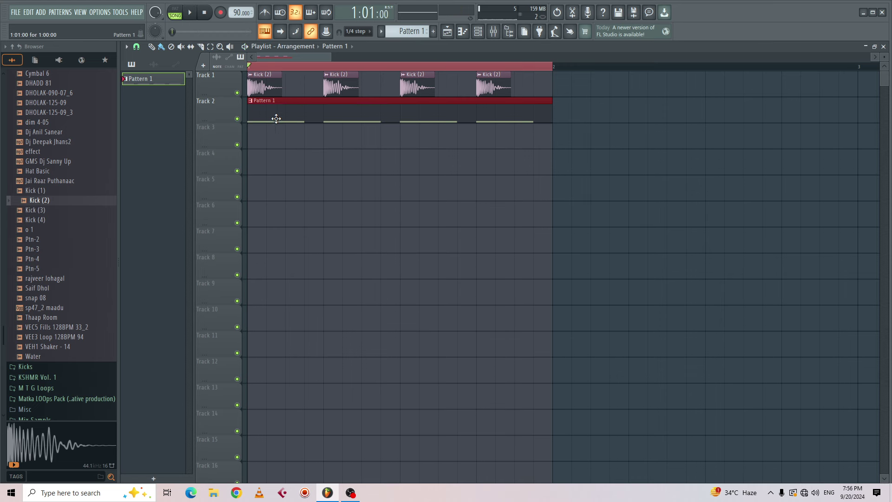
left_click(263, 86)
left_click(277, 113)
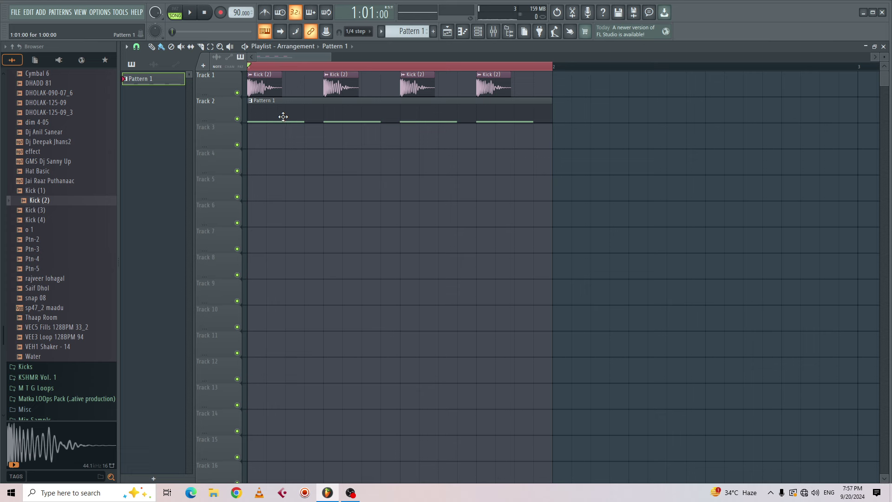
left_click(256, 86)
left_click(210, 46)
left_click_drag(258, 136, 372, 142)
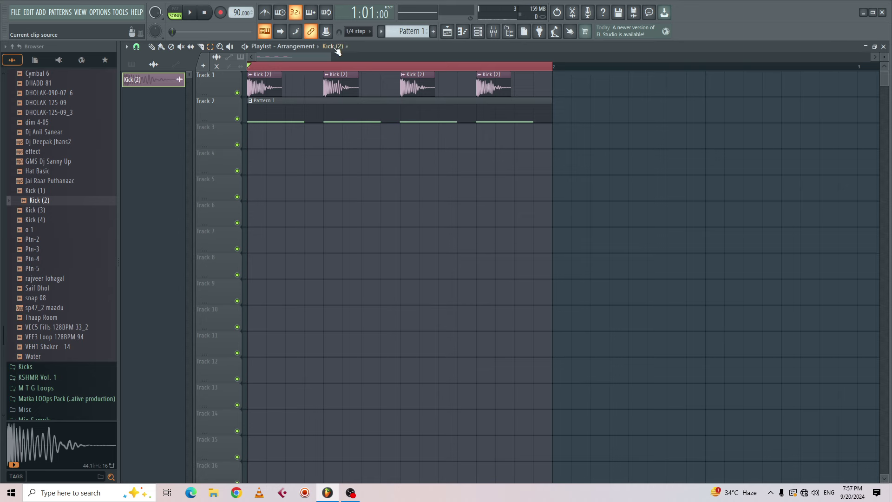
left_click_drag(334, 55, 317, 55)
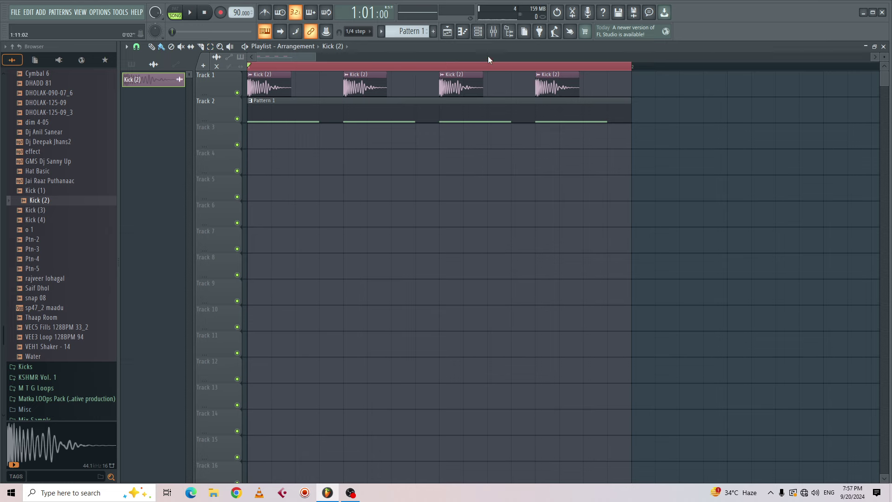
Step: Sidechain the Kick (2) mixer track to the 3x Osc mixer track
left_click(494, 32)
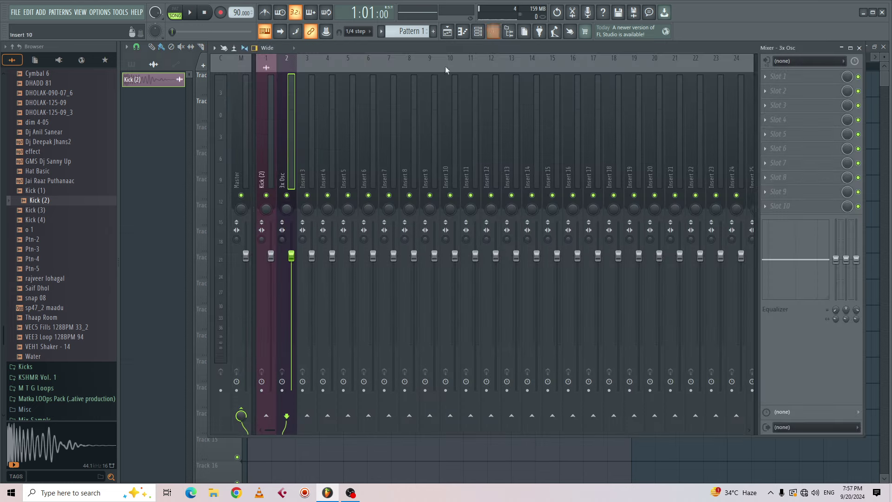
left_click(263, 172)
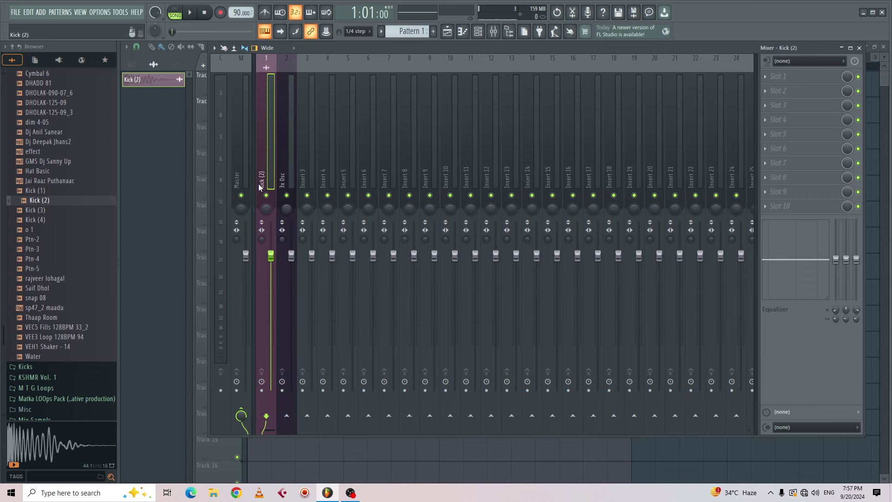
right_click(287, 415)
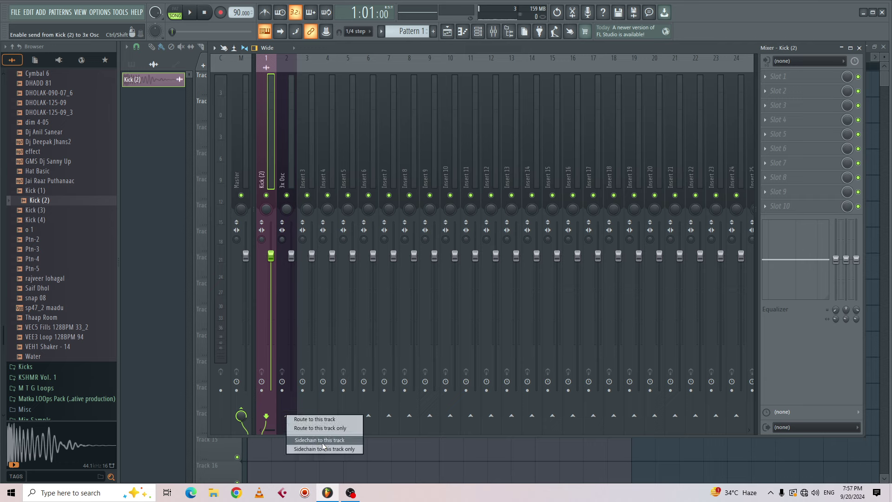
left_click(338, 441)
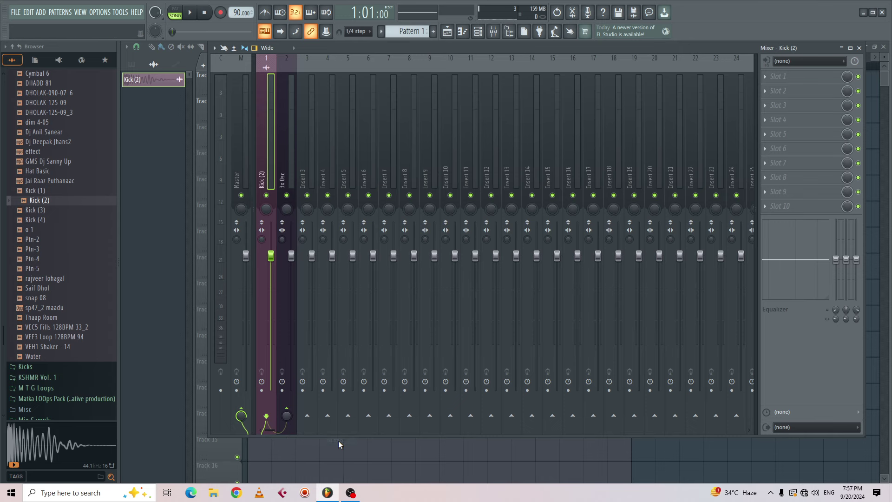
Step: Load Fruity Limiter into effect slot 3 of the 3x Osc mixer track and widen its window
left_click(284, 167)
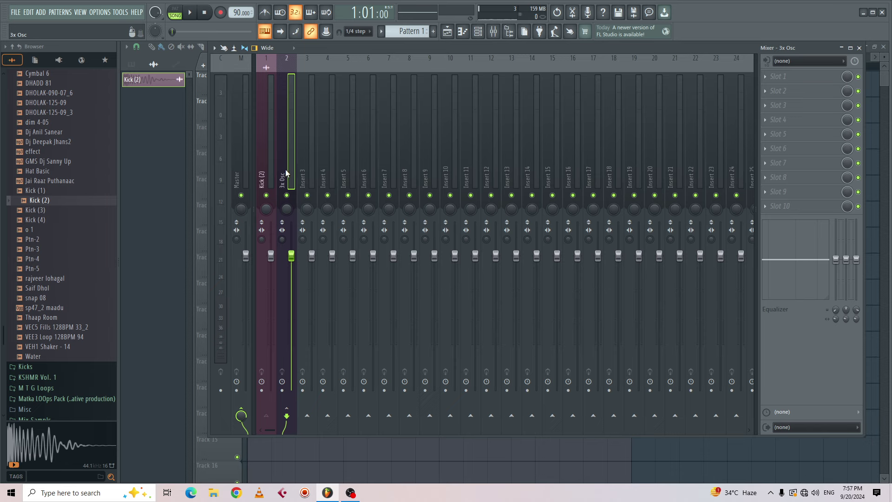
left_click(771, 108)
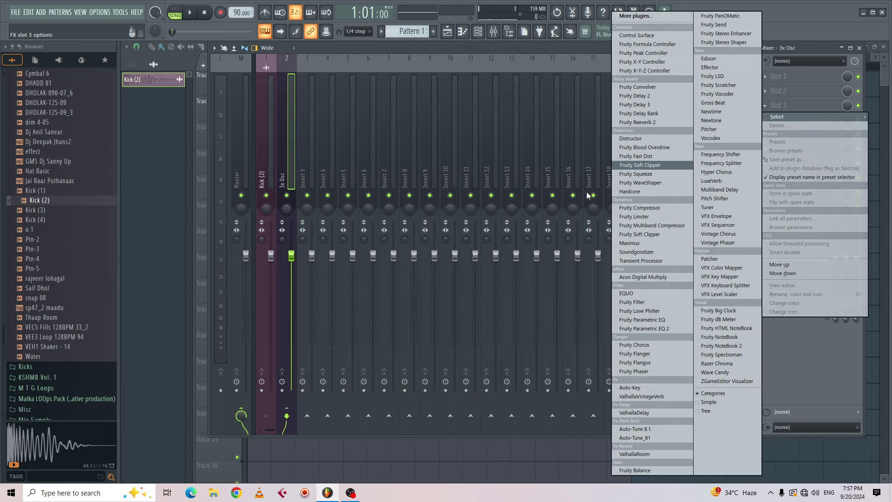
left_click(636, 221)
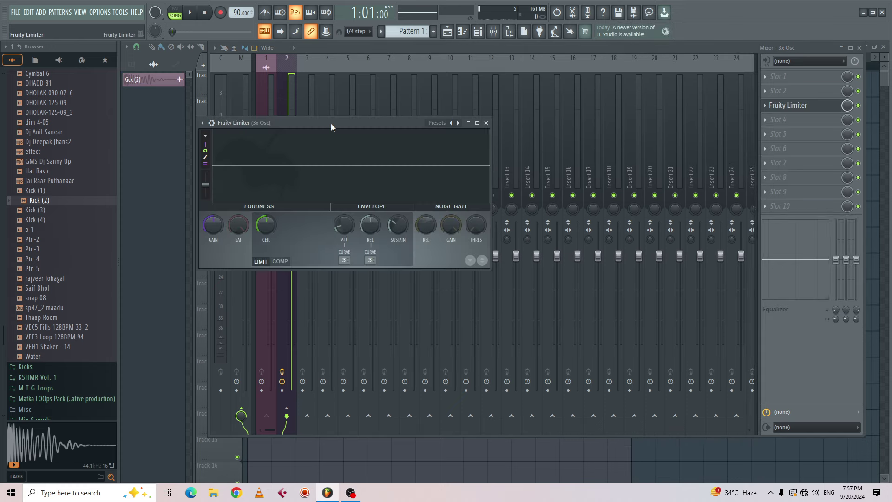
left_click_drag(330, 123, 358, 122)
left_click_drag(517, 268, 840, 307)
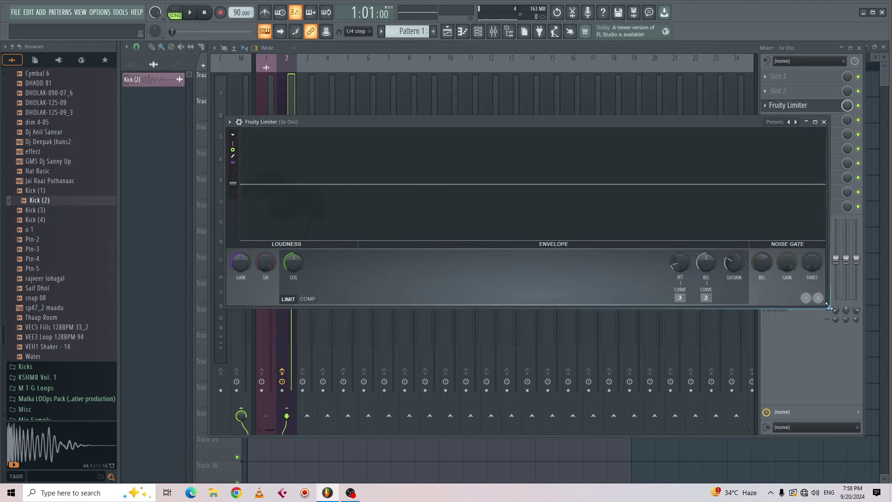
Step: Switch Fruity Limiter to compressor mode, set its sidechain input to 1 and make the window taller
left_click(307, 298)
left_click_drag(403, 123, 359, 130)
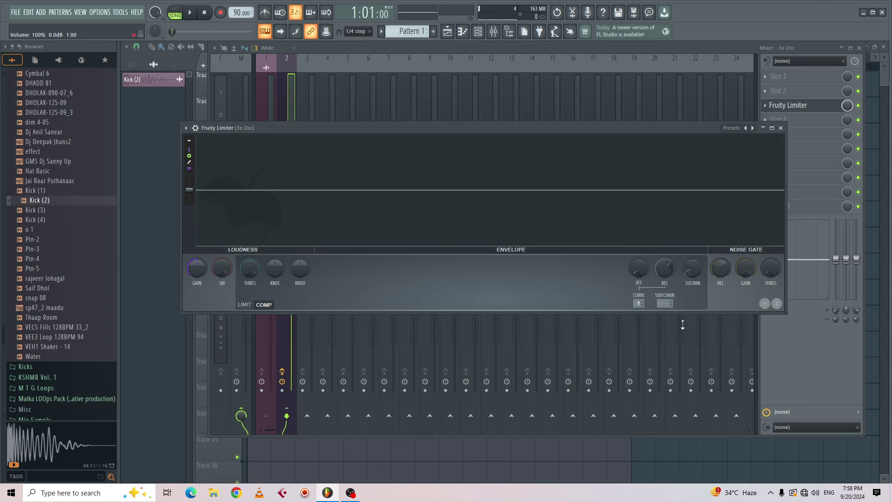
left_click(669, 305)
mouse_move(345, 129)
left_mouse_down()
mouse_move(383, 132)
mouse_move(345, 137)
left_mouse_up()
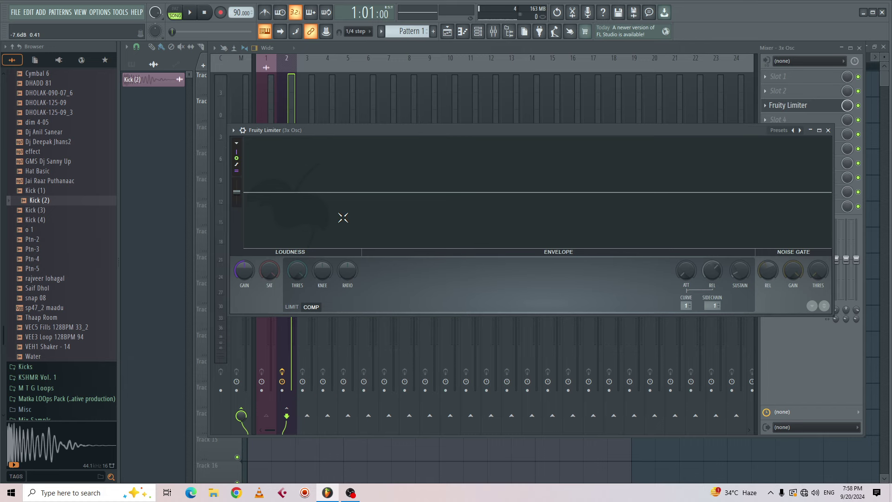
left_click_drag(400, 129, 344, 137)
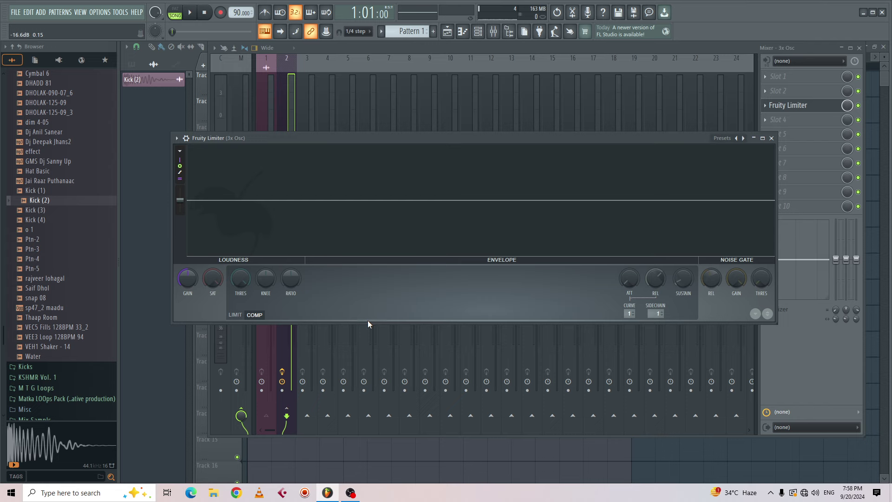
left_click_drag(367, 323, 358, 406)
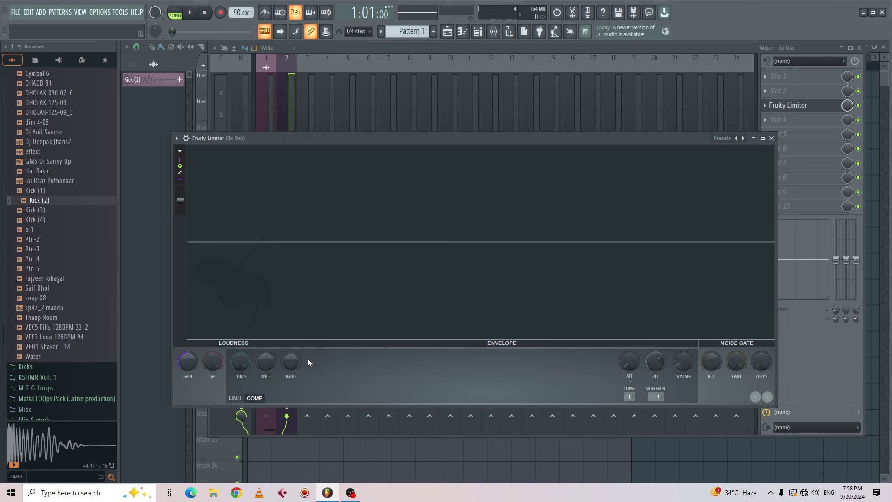
Step: Try a compressor threshold of -60 dB and play the loop to compare the 3x Osc signal before and after the change
key("space")
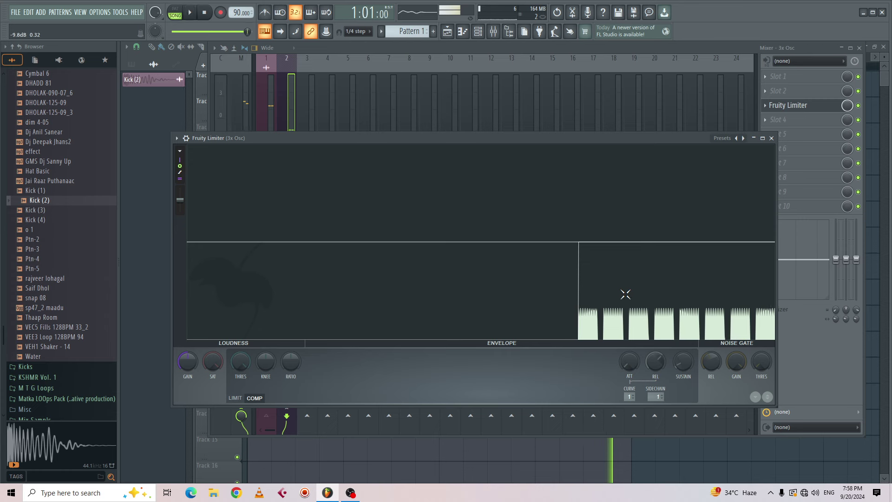
key("space")
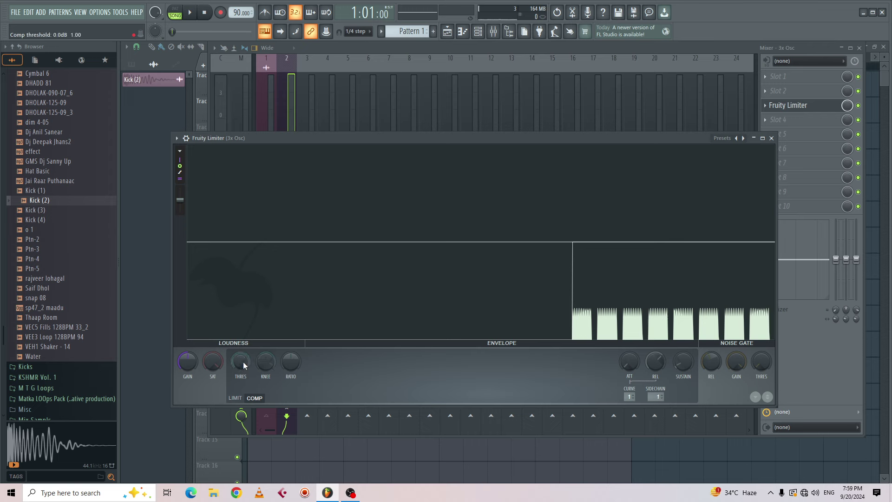
left_click_drag(244, 365, 244, 425)
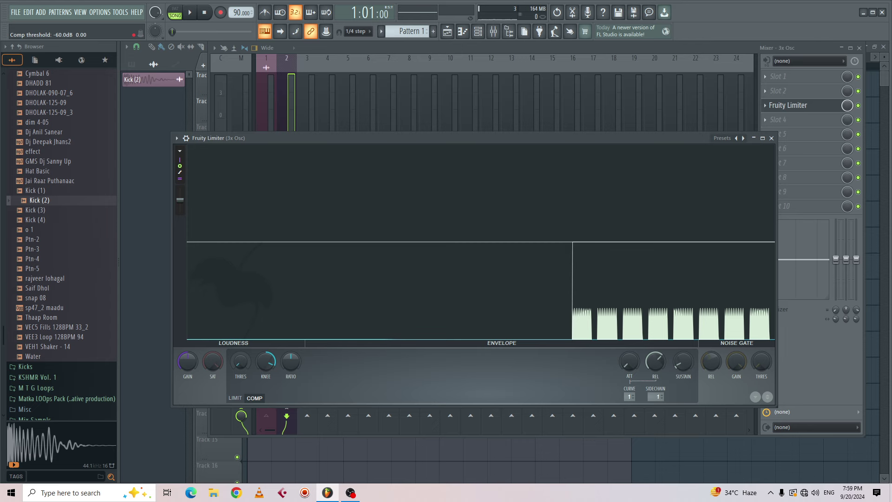
left_click_drag(240, 361, 241, 358)
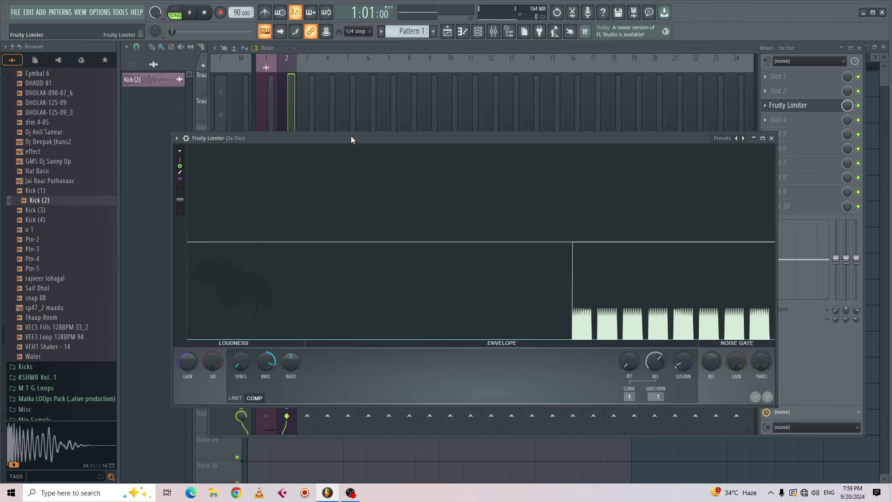
left_click_drag(350, 137, 330, 129)
key("space")
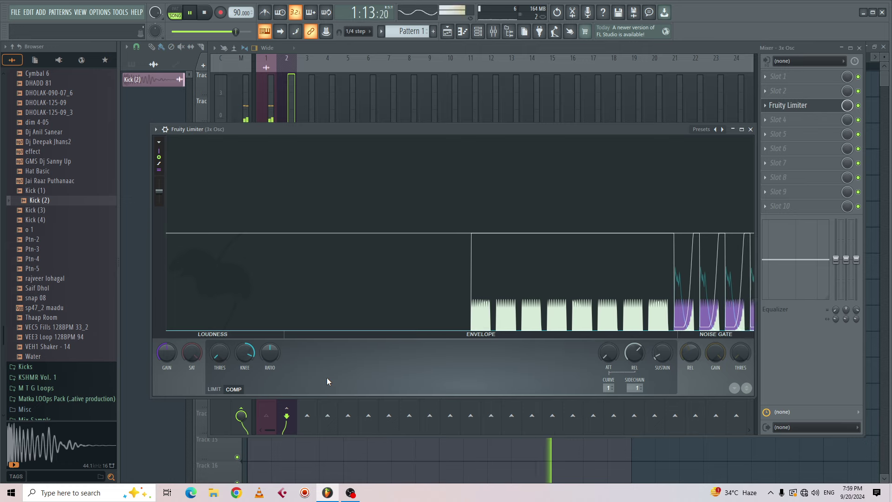
key("space")
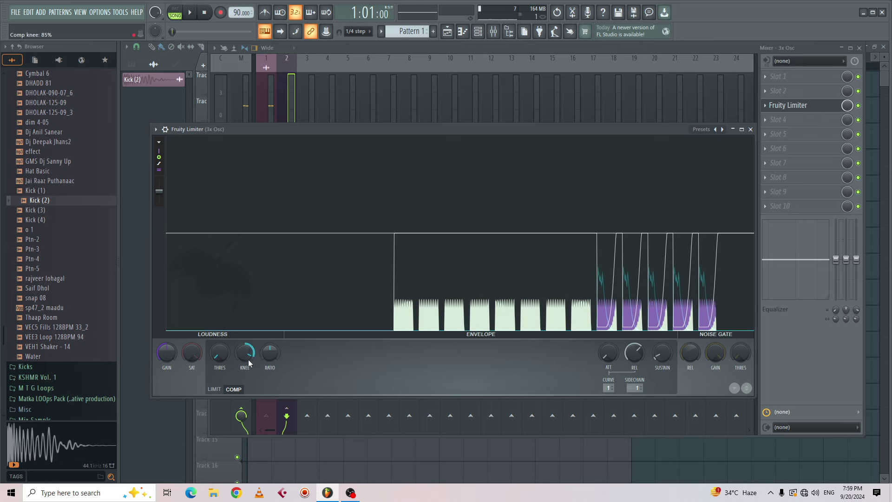
Step: Raise the compressor threshold moderately above -60 dB and fine-tune it and the knee while the loop plays
mouse_move(220, 353)
left_mouse_down()
mouse_move(219, 367)
mouse_move(219, 345)
left_mouse_up()
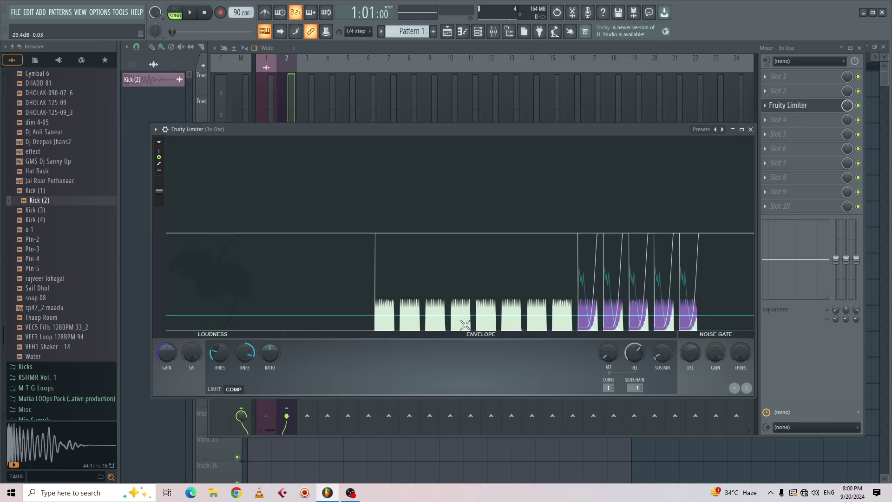
left_click_drag(219, 353, 219, 348)
key("space")
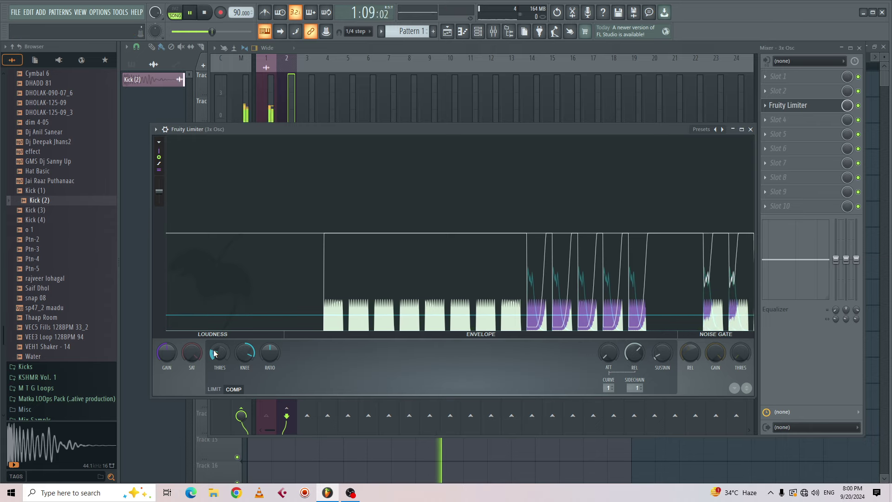
left_click_drag(213, 353, 245, 346)
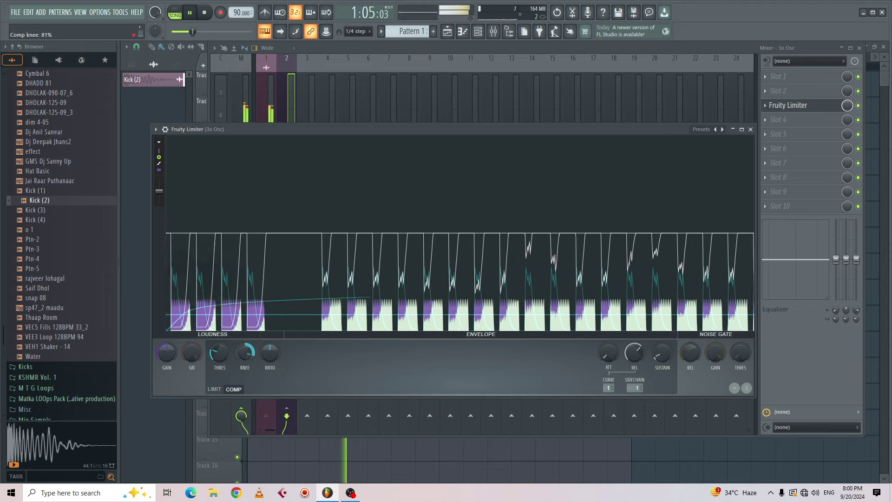
left_click_drag(213, 355, 213, 367)
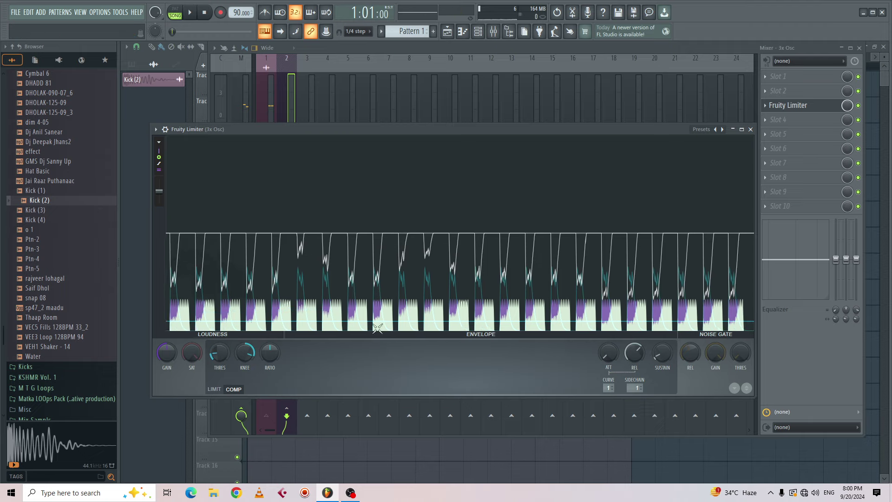
Step: Set the compressor threshold to -27.4 dB and play the loop to check how the 3x Osc ducks under the kick
key("space")
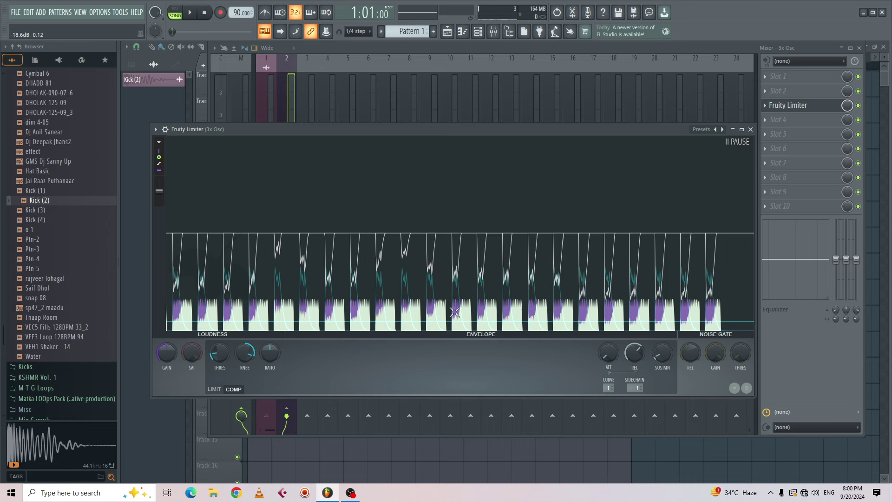
left_click_drag(217, 358, 216, 369)
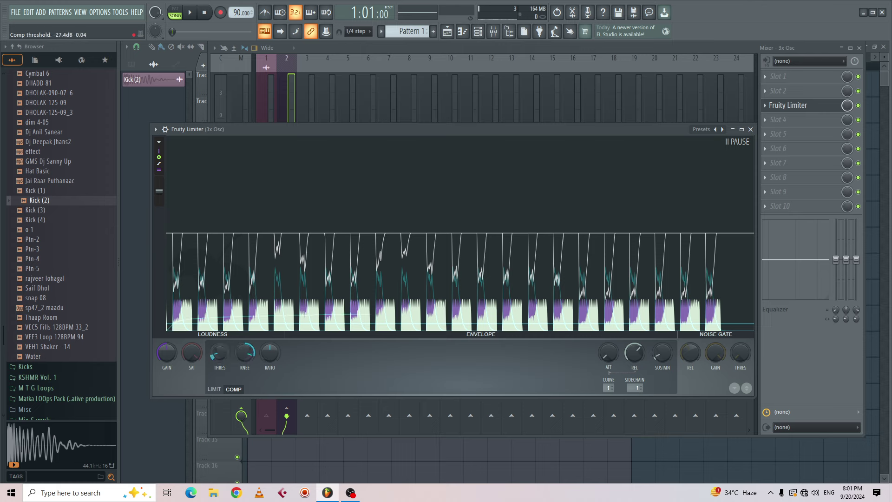
key("space")
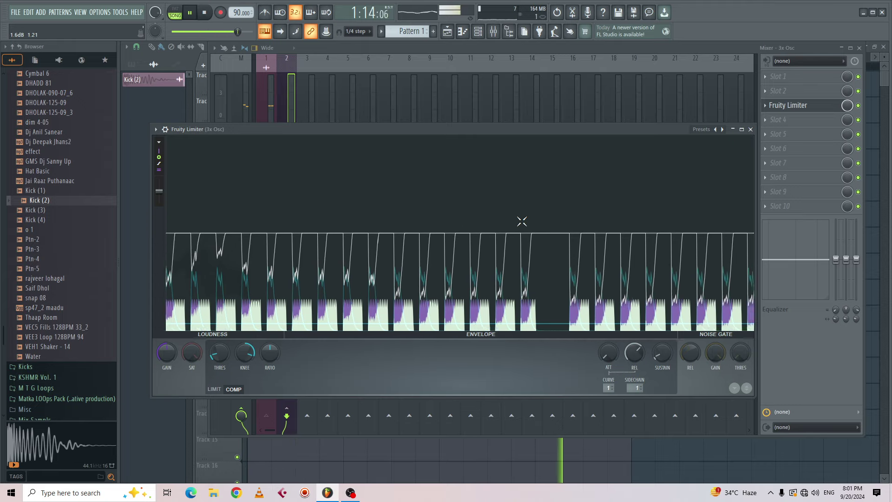
key("space")
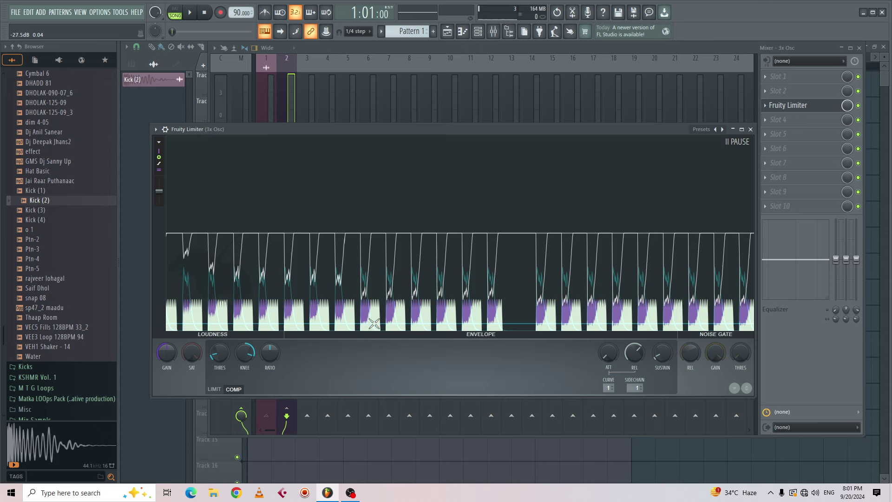
Step: Try the compressor threshold at its -60 dB minimum again and play the loop to audition the stronger ducking
left_click_drag(228, 361, 228, 390)
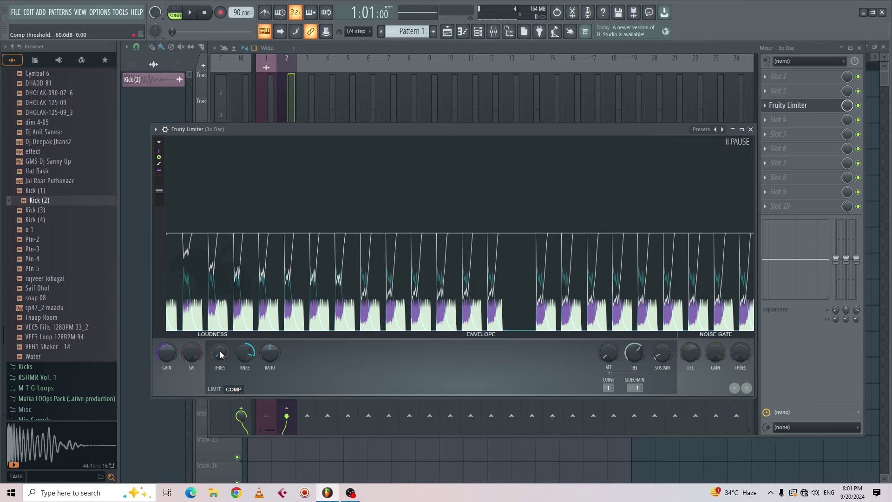
left_click_drag(215, 356, 215, 339)
left_click(507, 219)
key("space")
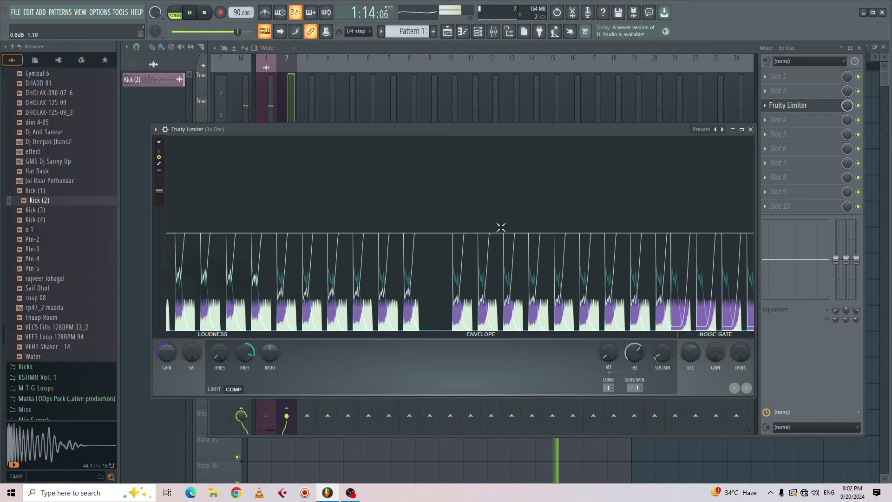
key("space")
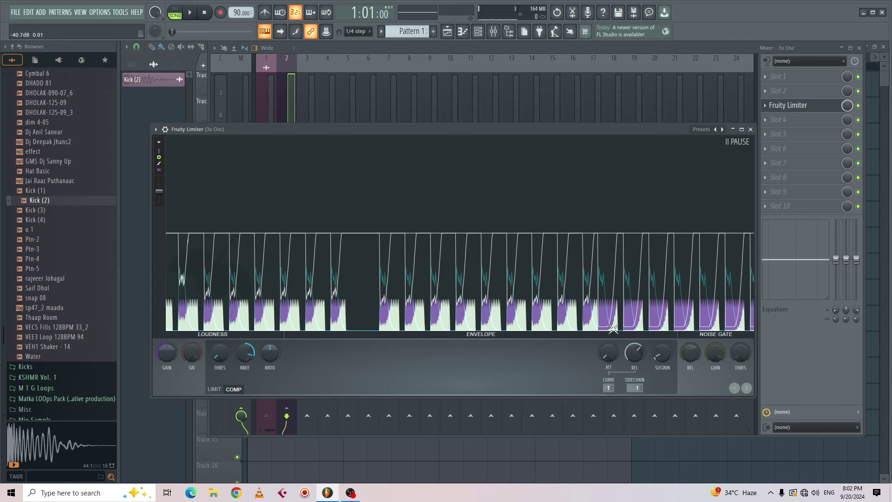
Step: Raise the compressor threshold to about -28.7 dB, fine-tuning it during loop playback, and close Fruity Limiter and the mixer
left_click_drag(219, 356, 218, 366)
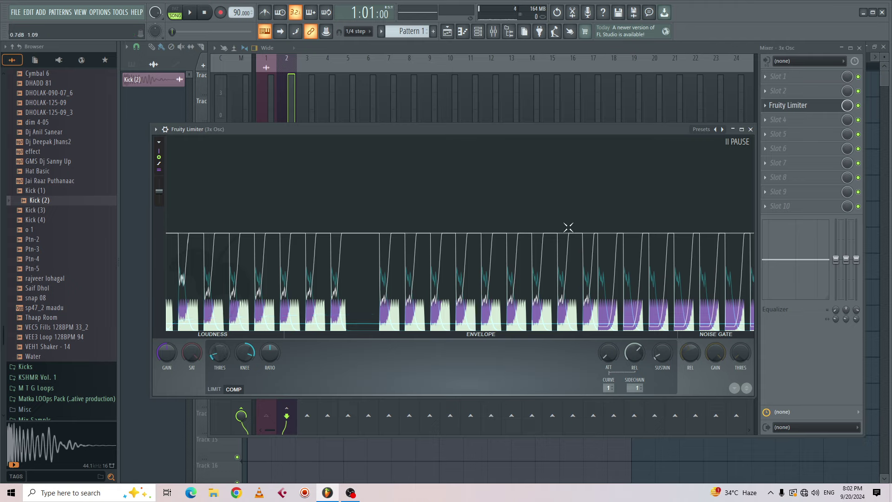
key("space")
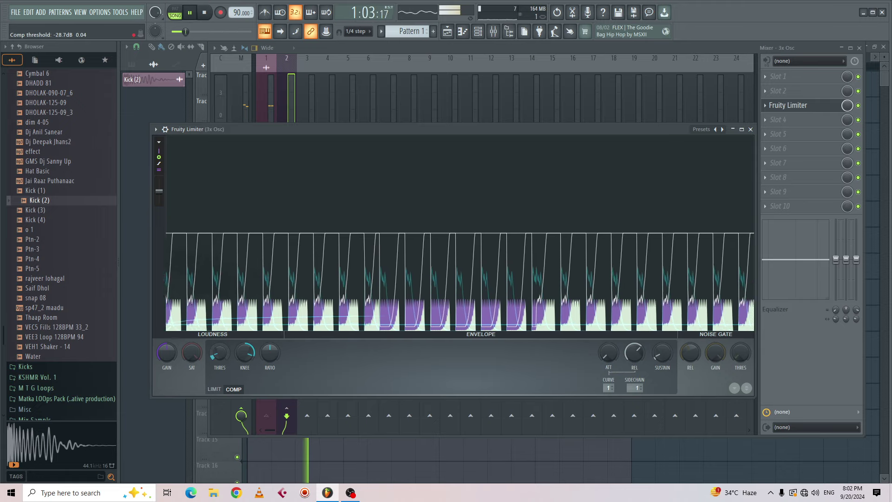
left_click_drag(219, 353, 219, 356)
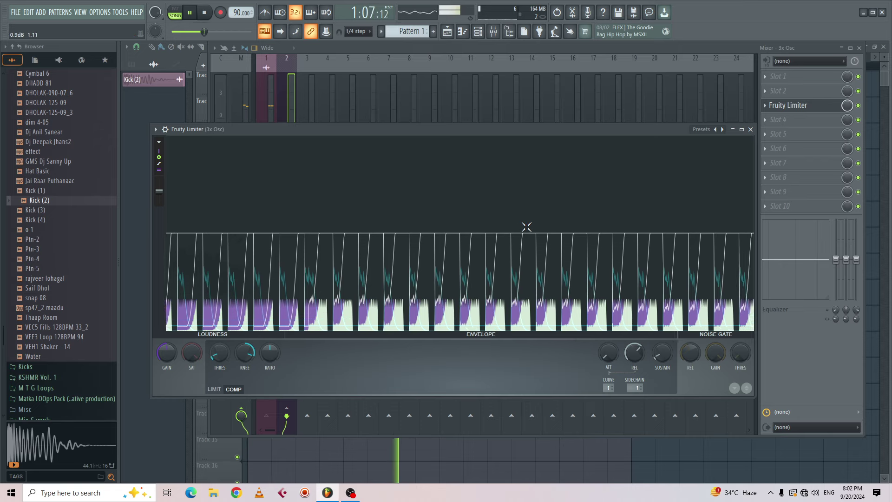
key("space")
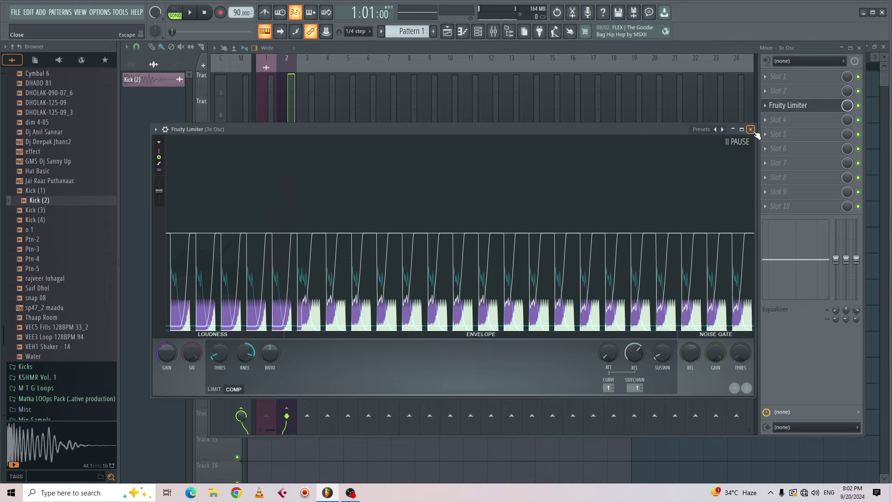
left_click(751, 129)
left_click(859, 48)
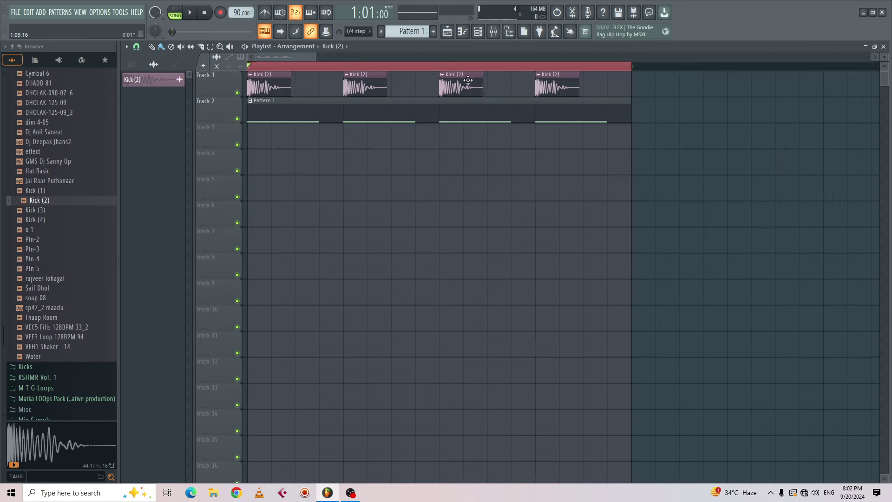